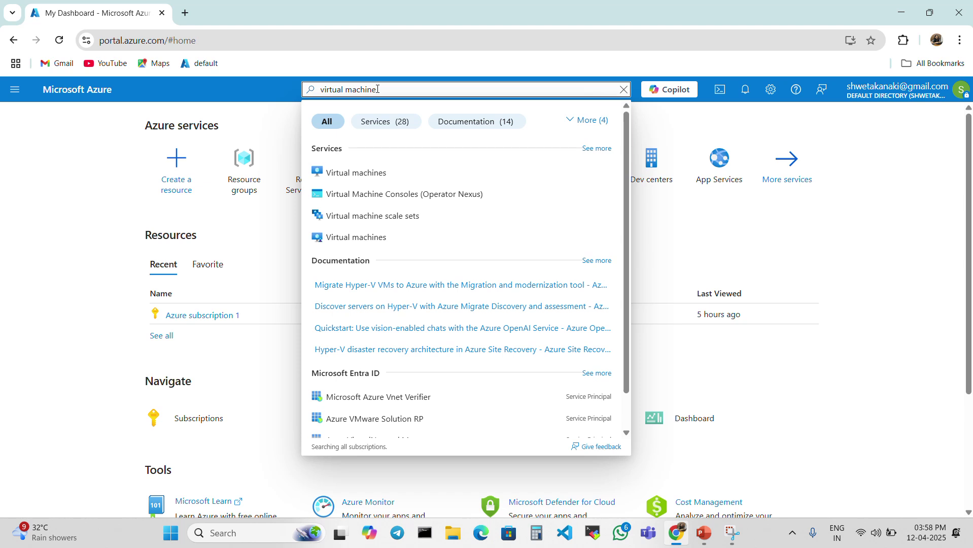
Open the Virtual machine scale sets service and start creating a new scale set.
click(354, 215)
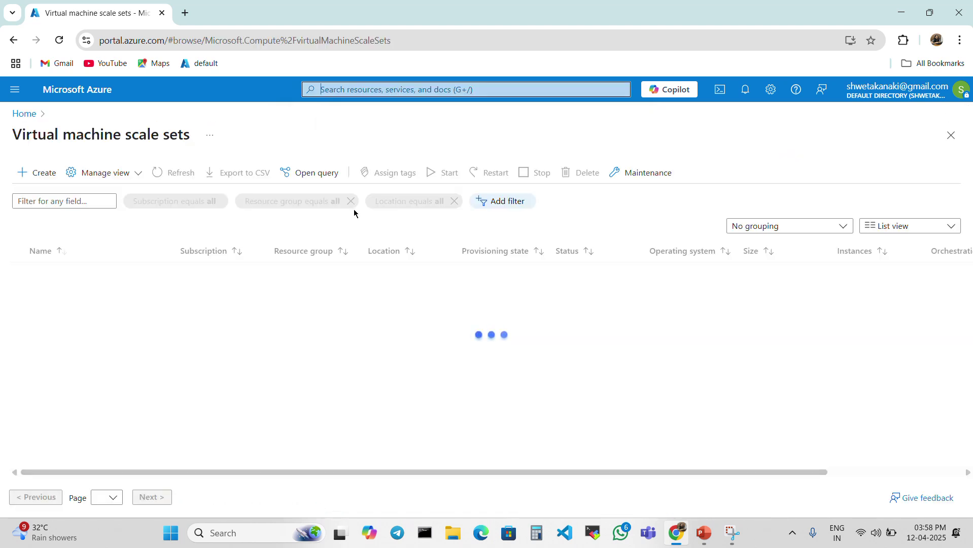
click(45, 174)
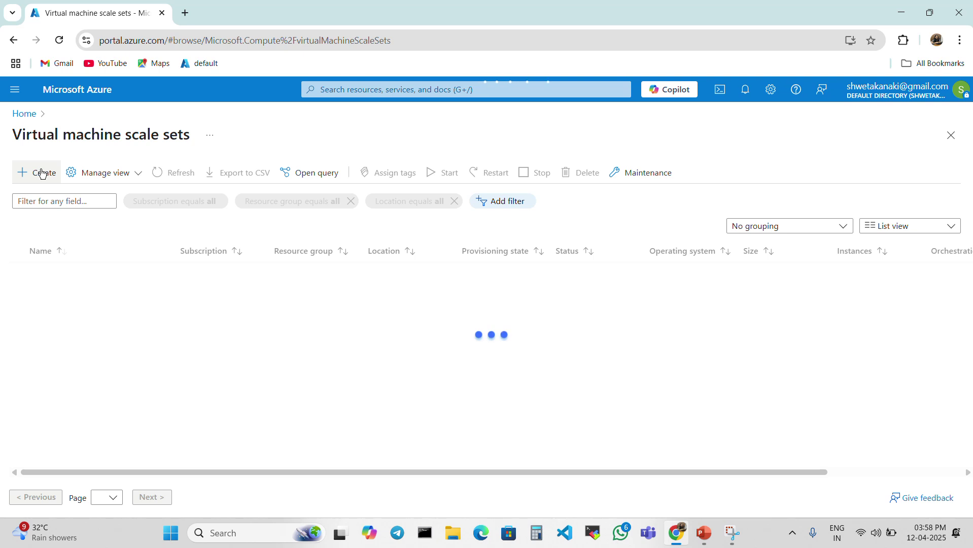
click(42, 173)
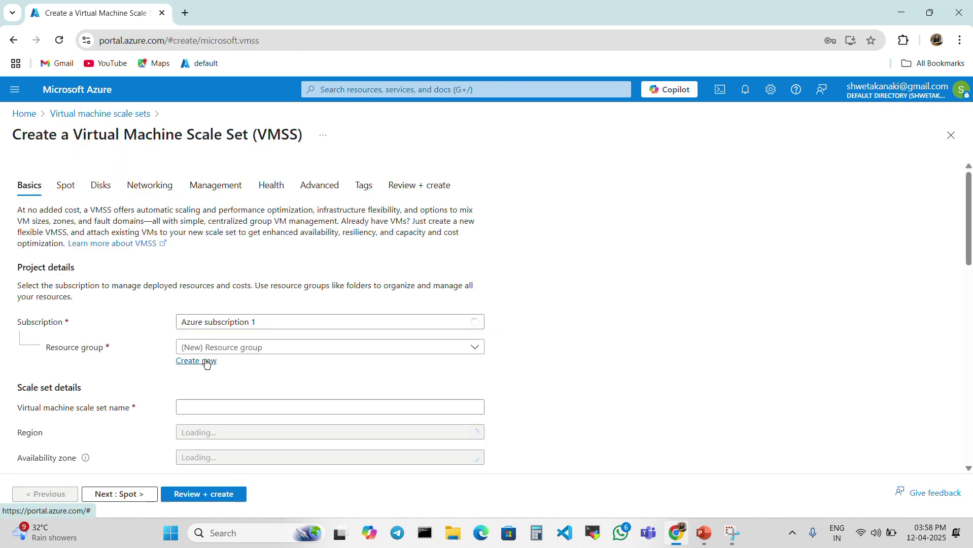
Create a new resource group named cloudinstitution-rg for the scale set.
click(205, 361)
text(cloudinstitution-rg)
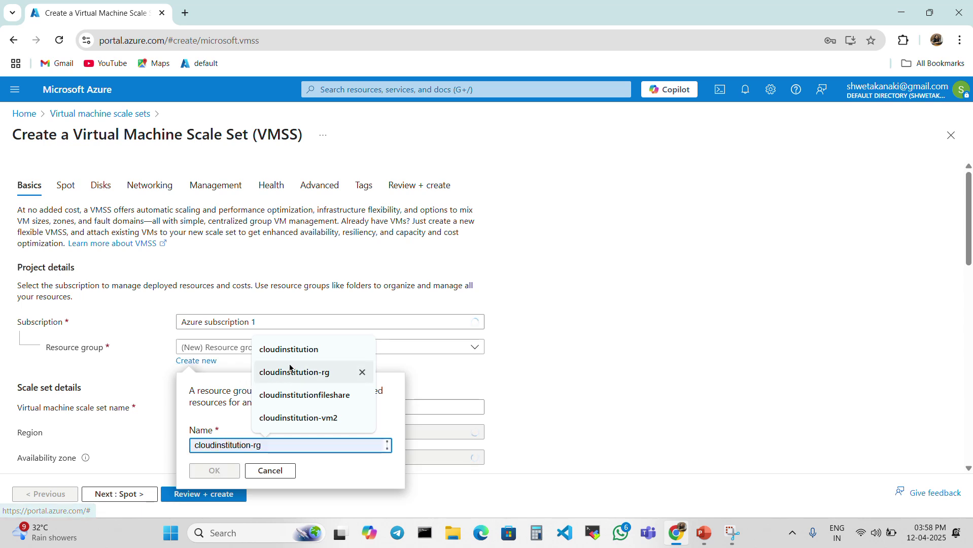
click(289, 349)
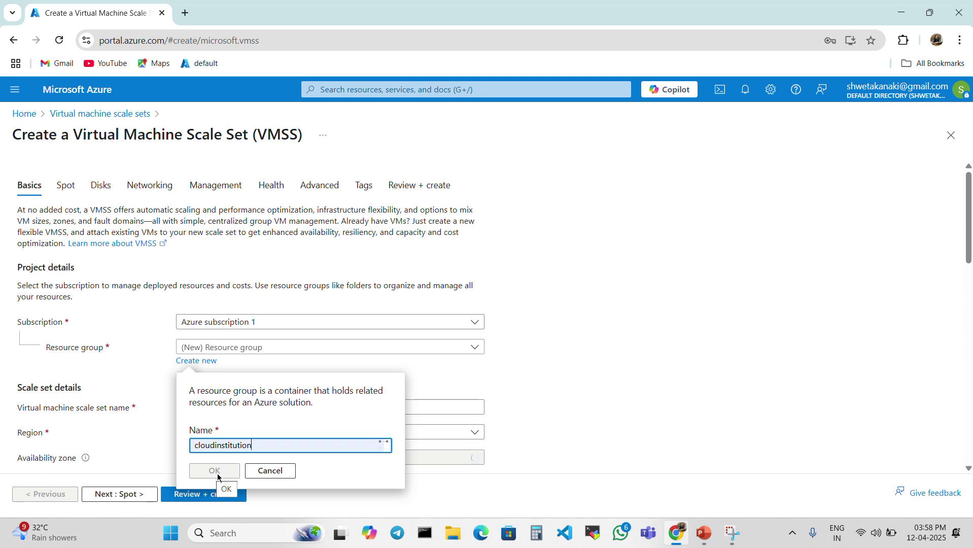
text(-rg)
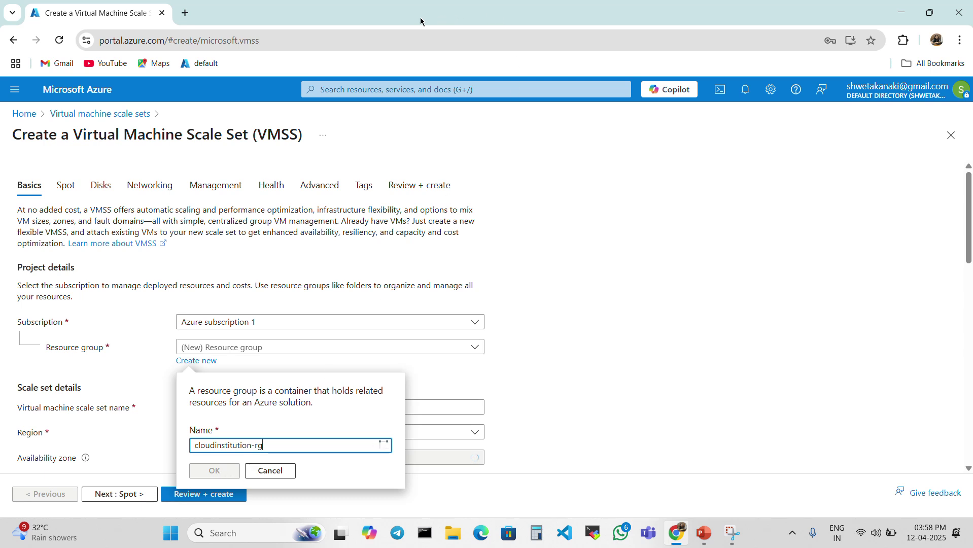
click(216, 469)
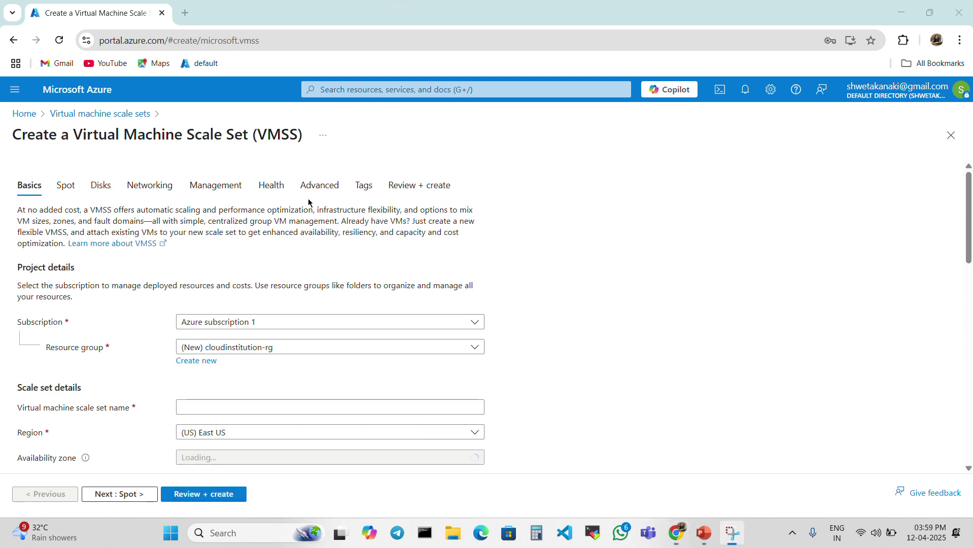
Name the scale set vmscaleset and set its instance count to 1.
click(209, 408)
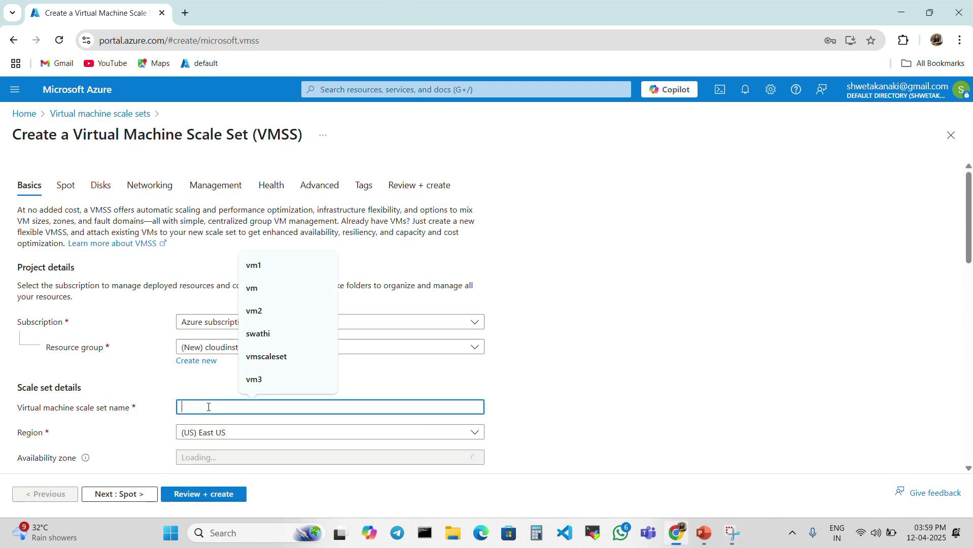
click(266, 357)
scroll(153, 385, down, 1)
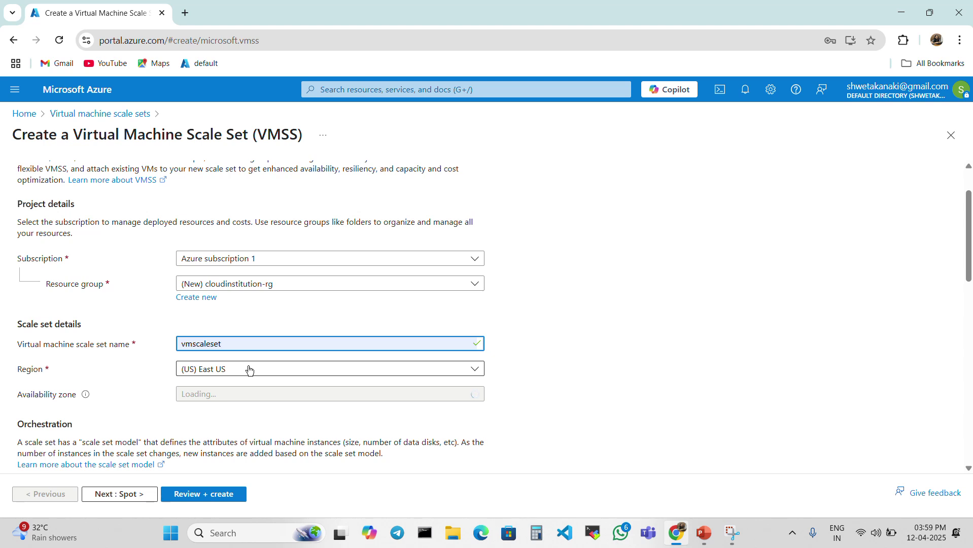
scroll(213, 365, up, 1)
scroll(177, 364, down, 2)
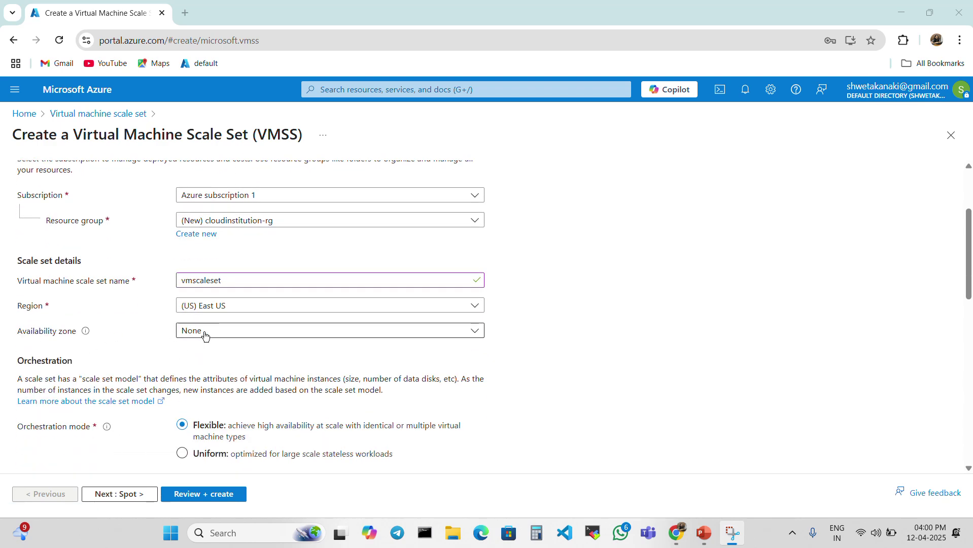
scroll(205, 334, down, 2)
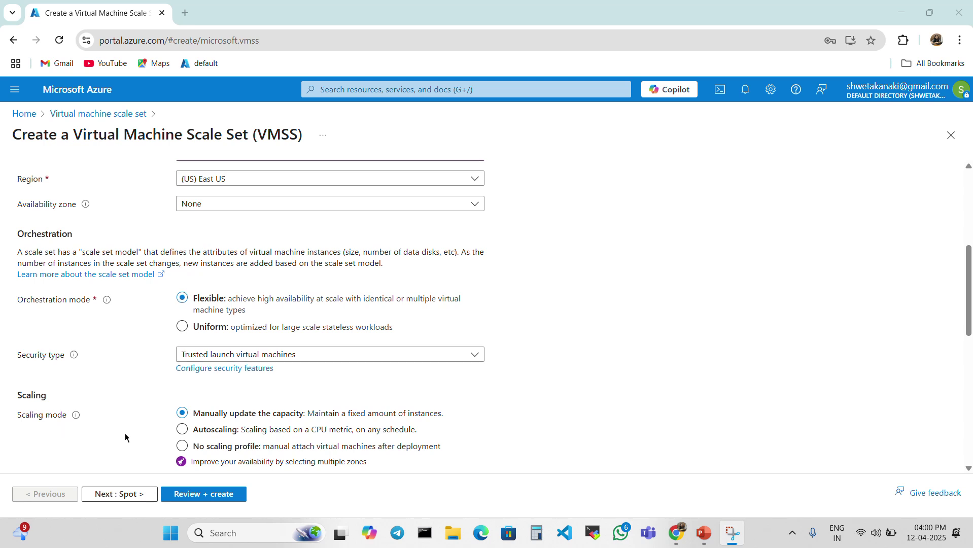
scroll(134, 429, down, 2)
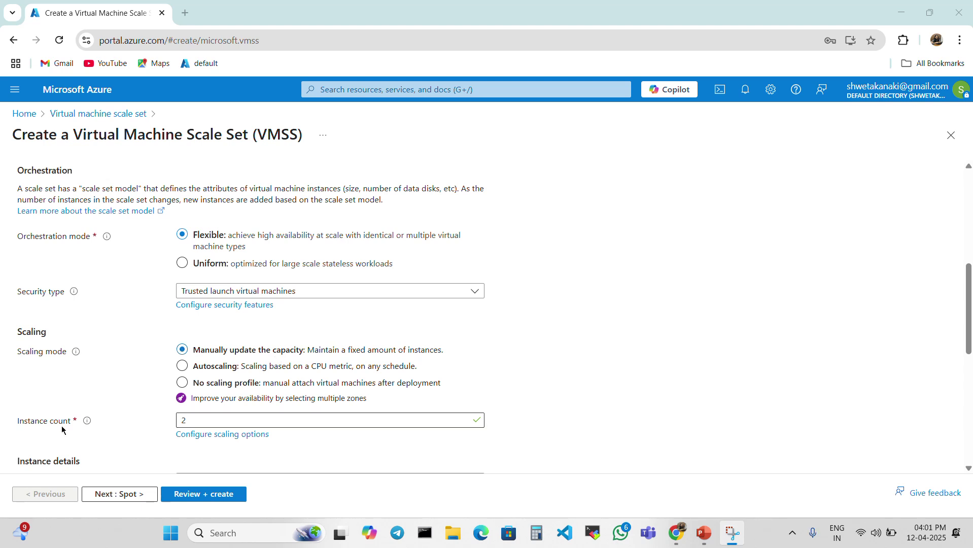
click(218, 415)
key(BackSpace)
text(1)
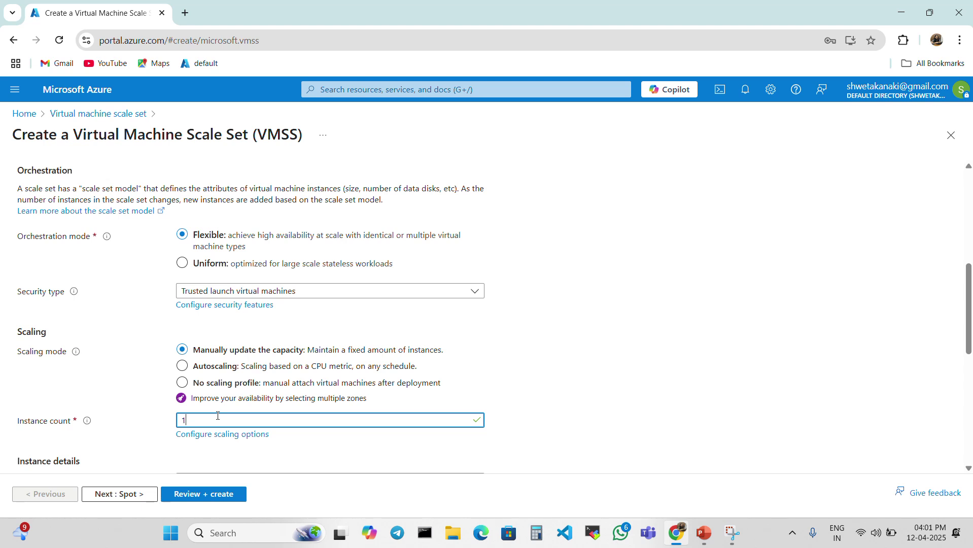
Fill in the administrator account with the saved cloudinstitution username and its password, including the password confirmation.
scroll(218, 416, down, 3)
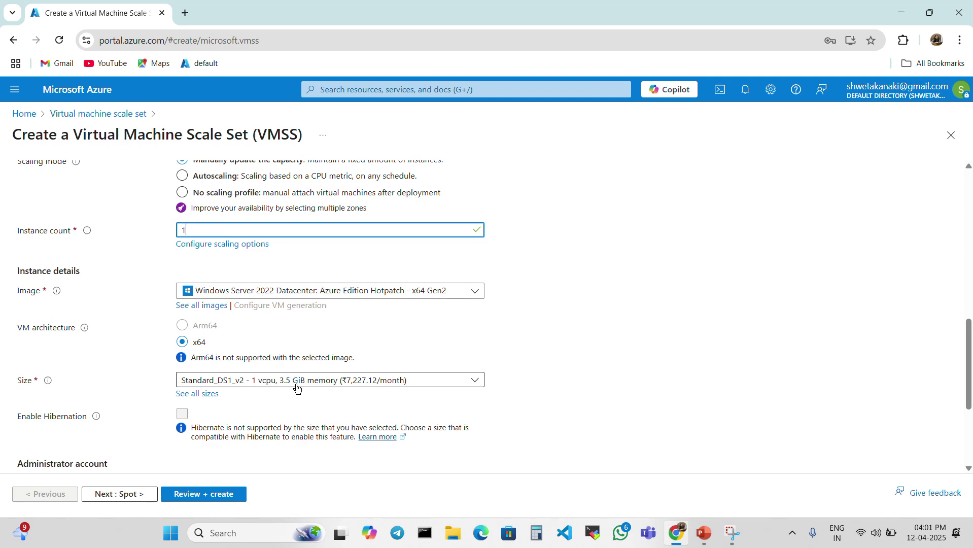
scroll(294, 388, down, 2)
click(233, 406)
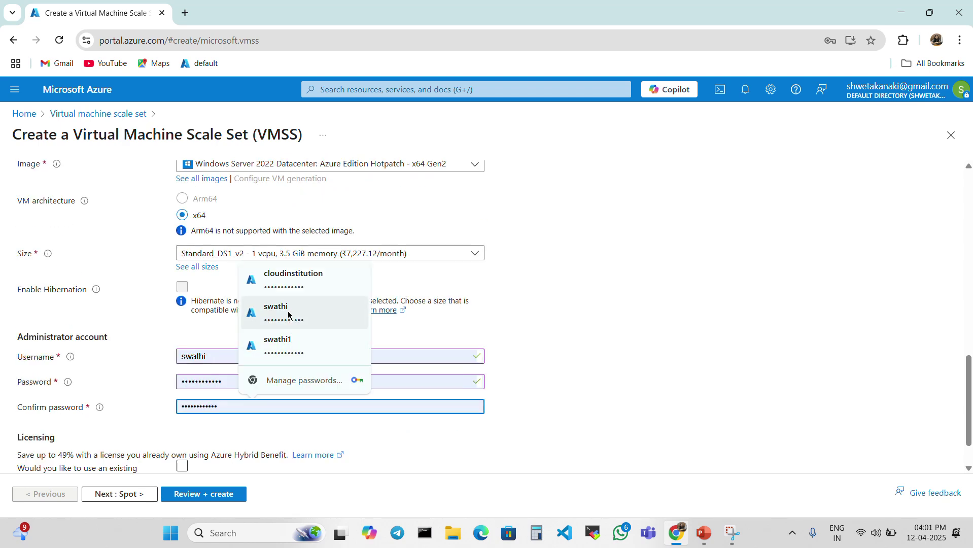
click(295, 277)
Opt to use an existing Windows Server license and confirm eligibility for the Azure Hybrid Benefit.
scroll(94, 410, down, 1)
click(182, 412)
click(23, 450)
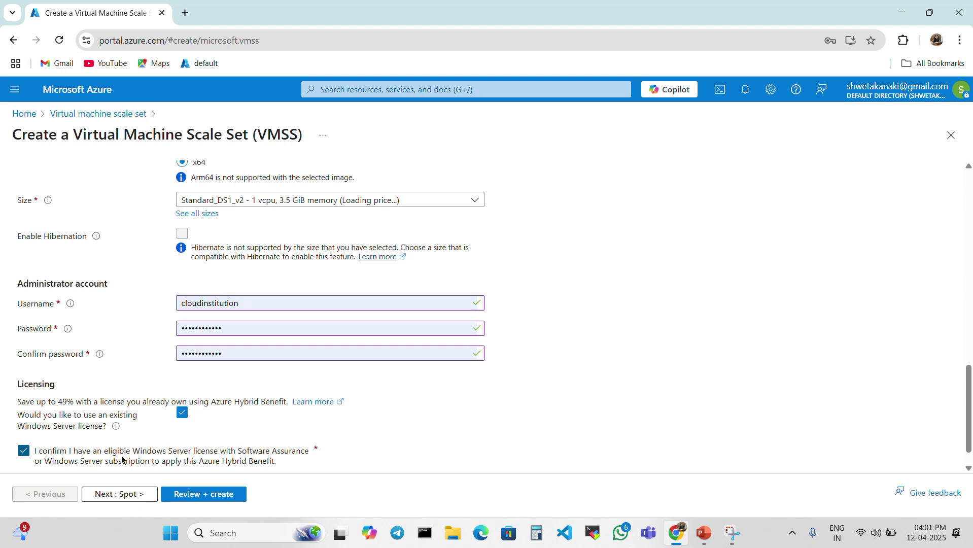
Submit the scale set configuration for review and validation.
click(189, 497)
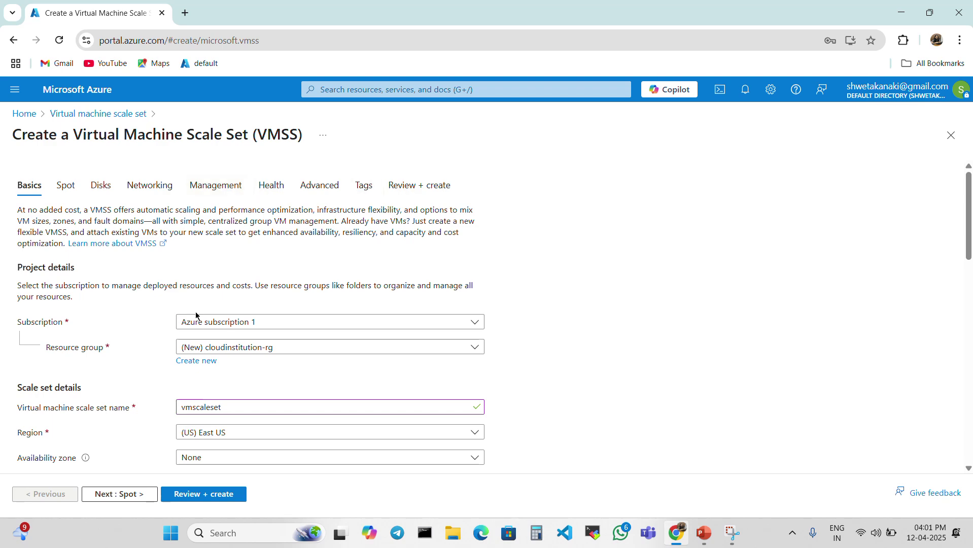
scroll(191, 317, down, 10)
scroll(189, 309, down, 5)
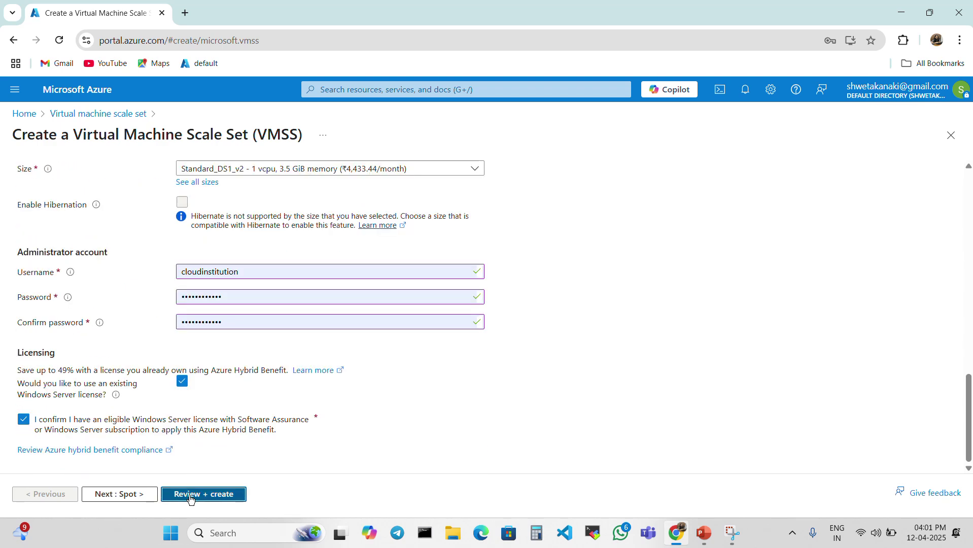
click(190, 498)
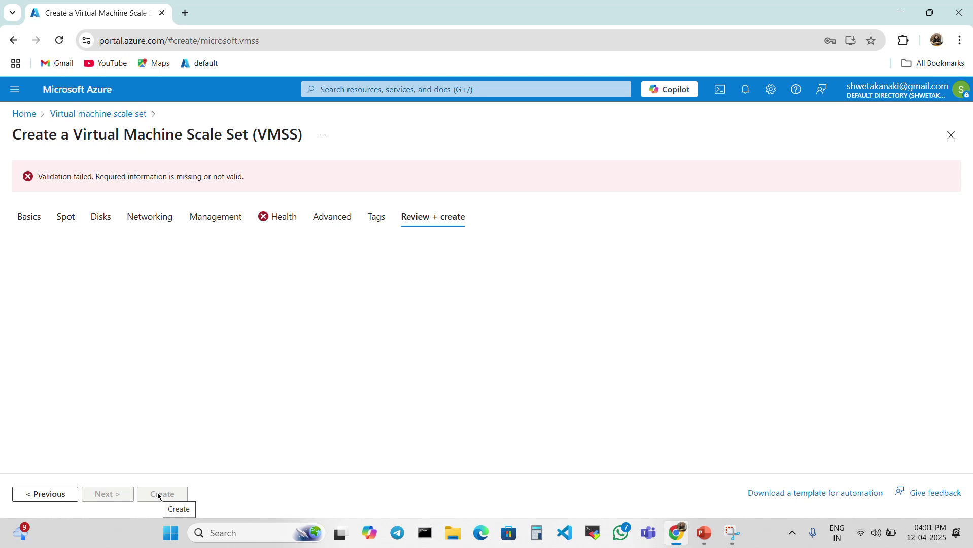
Enable application health monitoring with port number 80 and request path 80, and save the configuration.
click(271, 220)
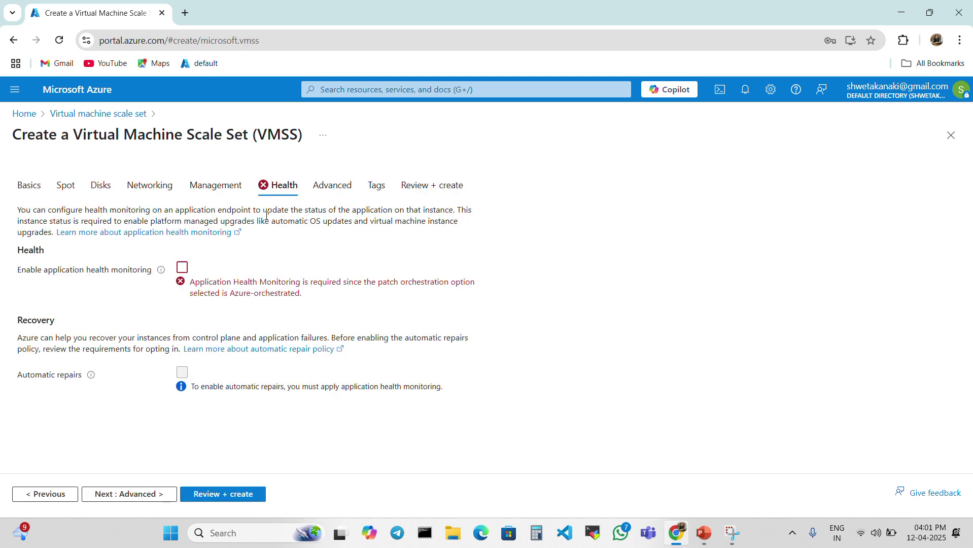
click(181, 268)
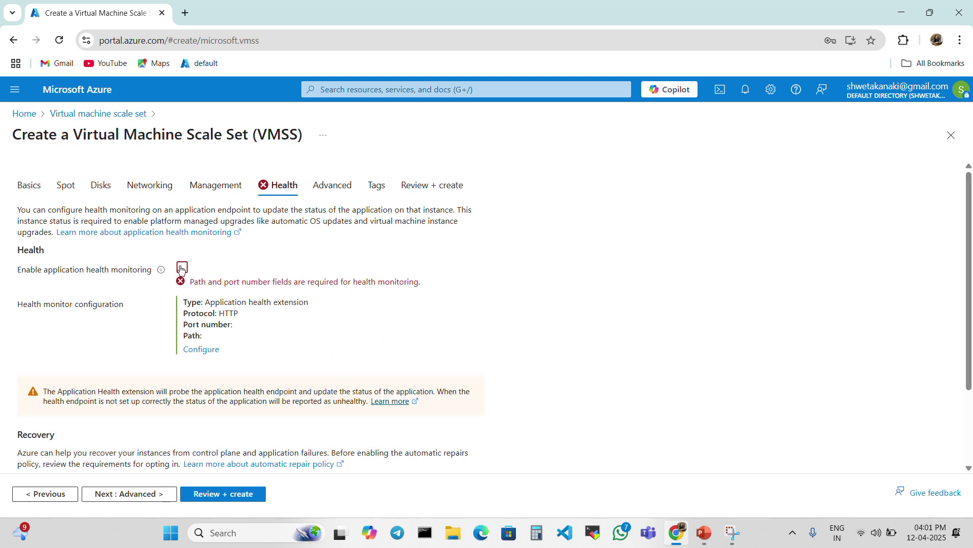
click(202, 350)
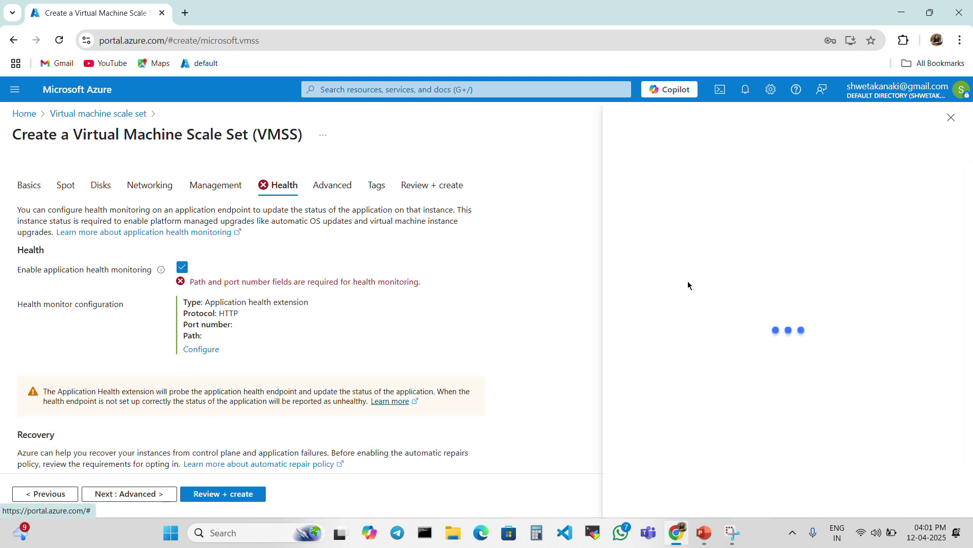
click(815, 291)
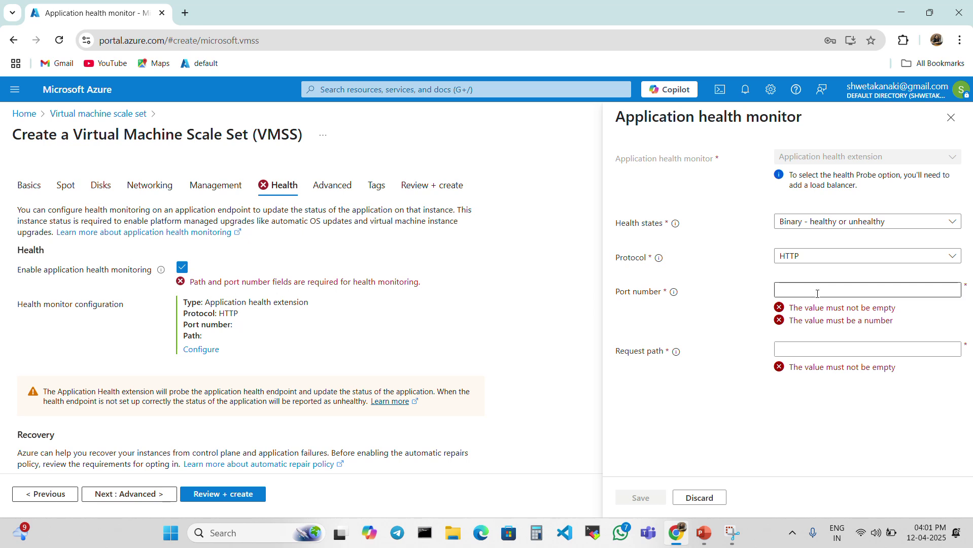
text(80)
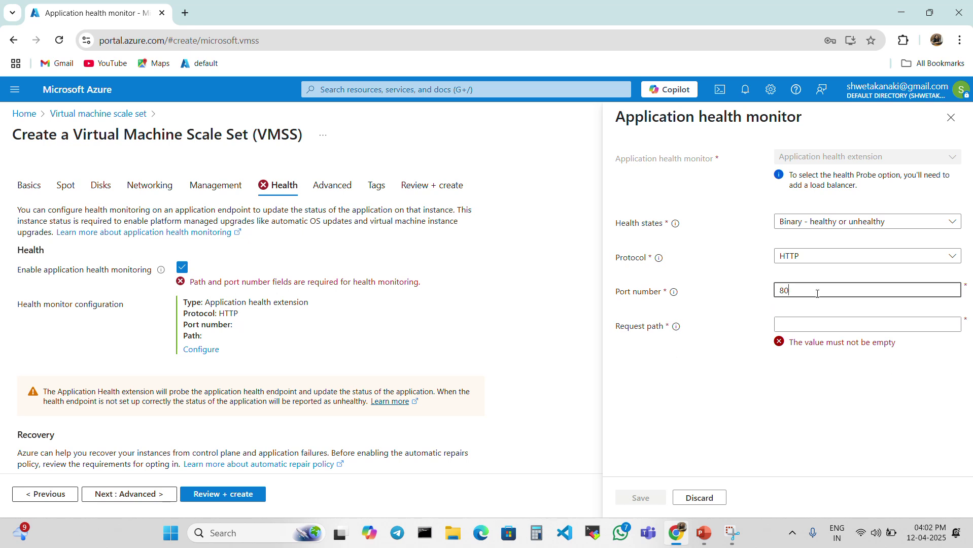
click(789, 327)
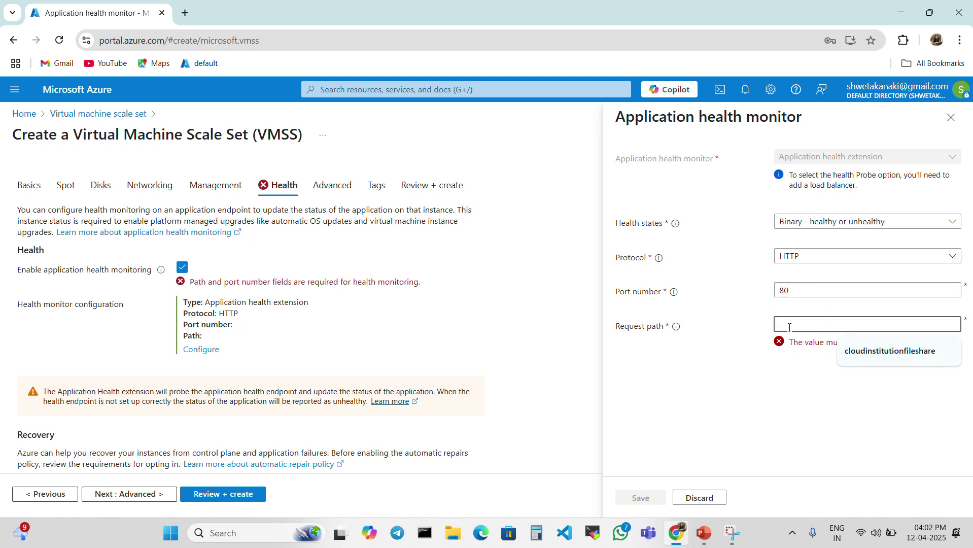
text(80)
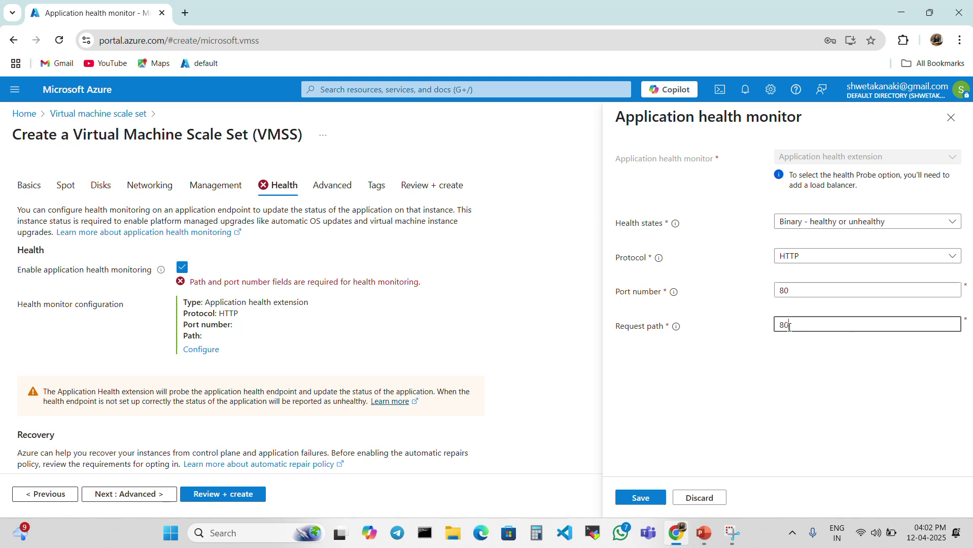
click(643, 496)
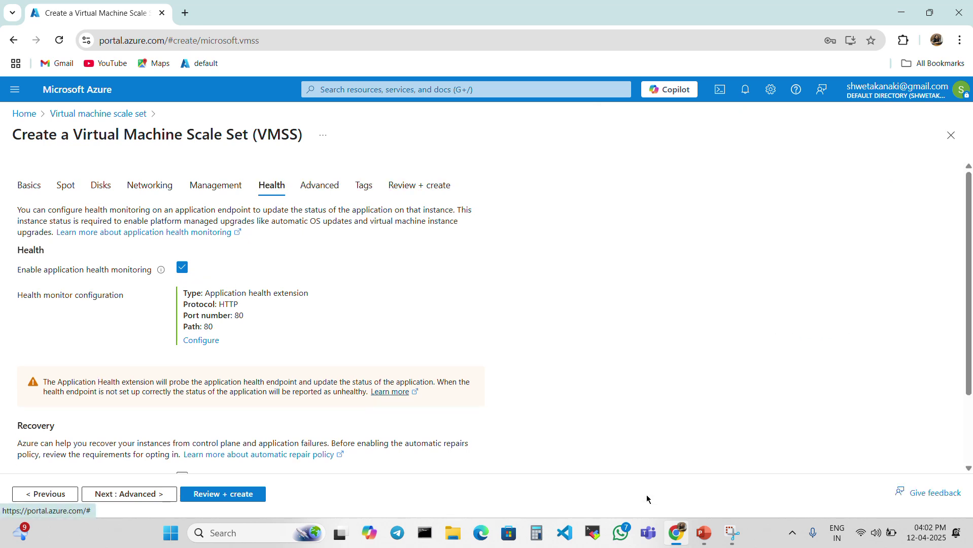
Validate and create the scale set, and go to the deployed vmscaleset resource.
click(219, 496)
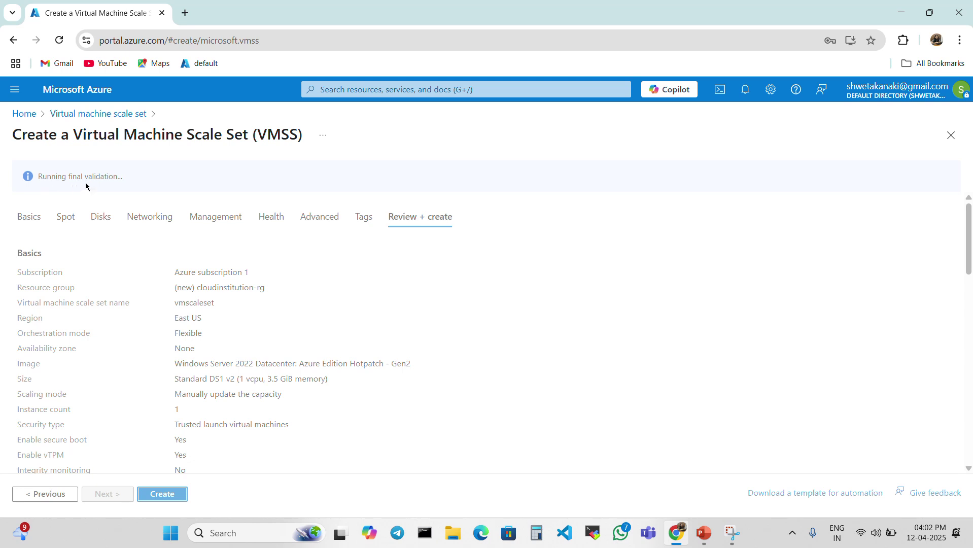
click(180, 493)
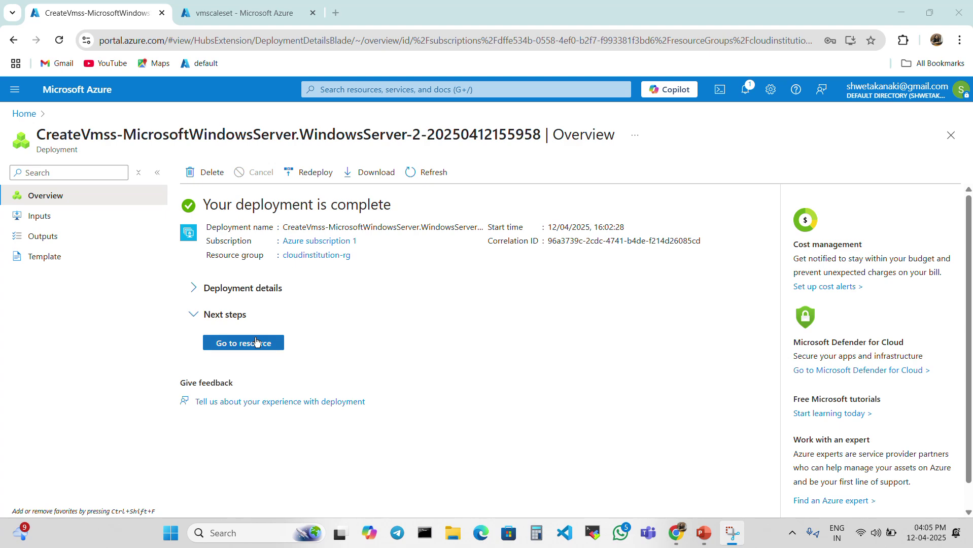
click(256, 343)
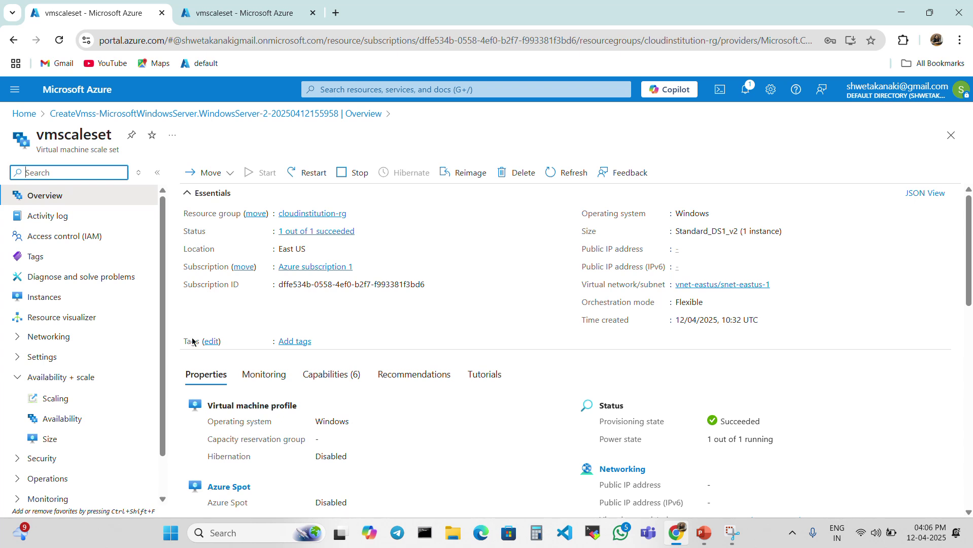
Review the scale set's instances and the available VM sizes.
click(45, 302)
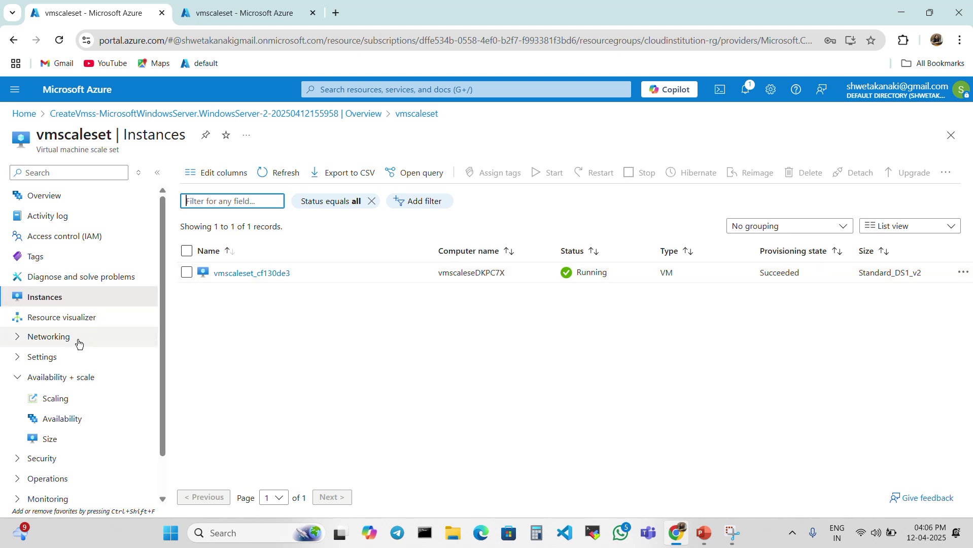
click(76, 438)
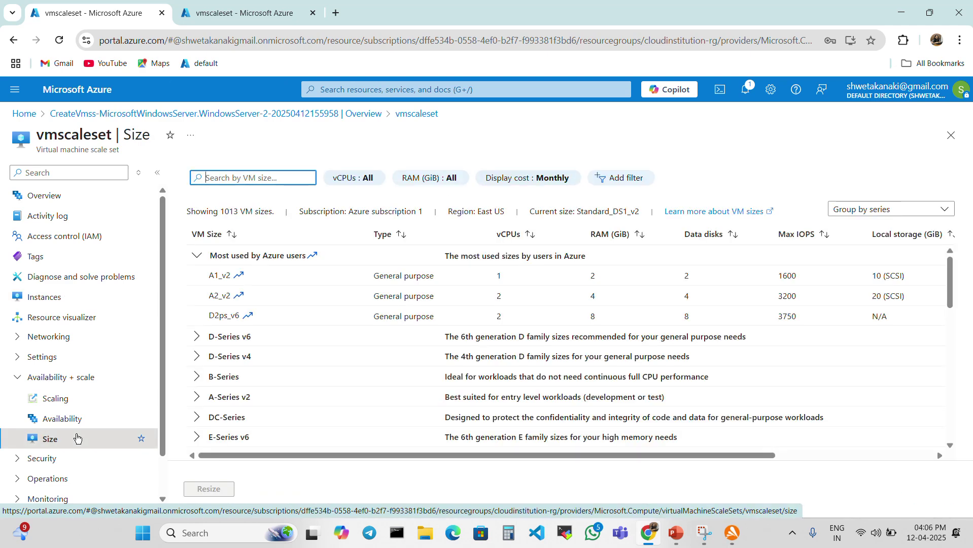
scroll(80, 359, down, 2)
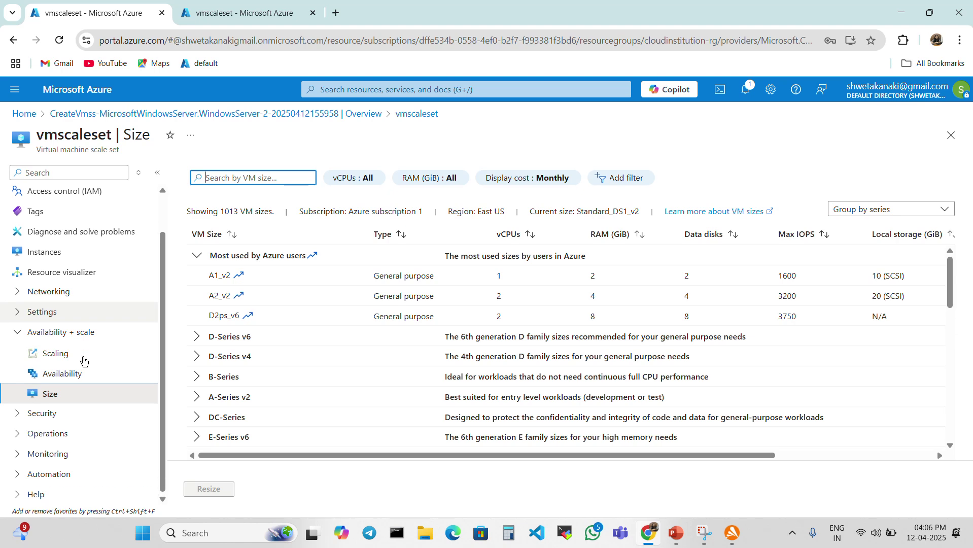
scroll(73, 383, up, 2)
Open the scale set's scaling configuration and choose Custom autoscale.
click(72, 396)
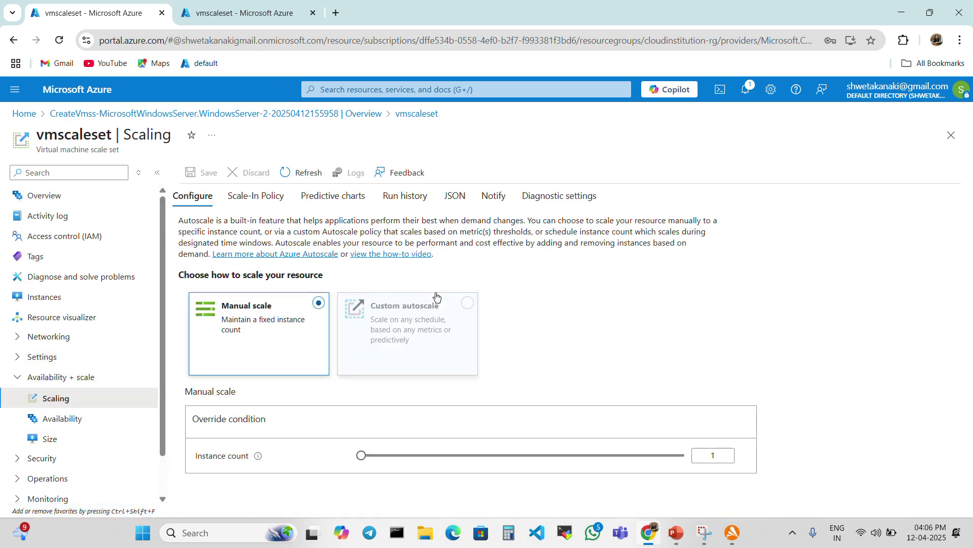
click(465, 304)
scroll(393, 348, down, 3)
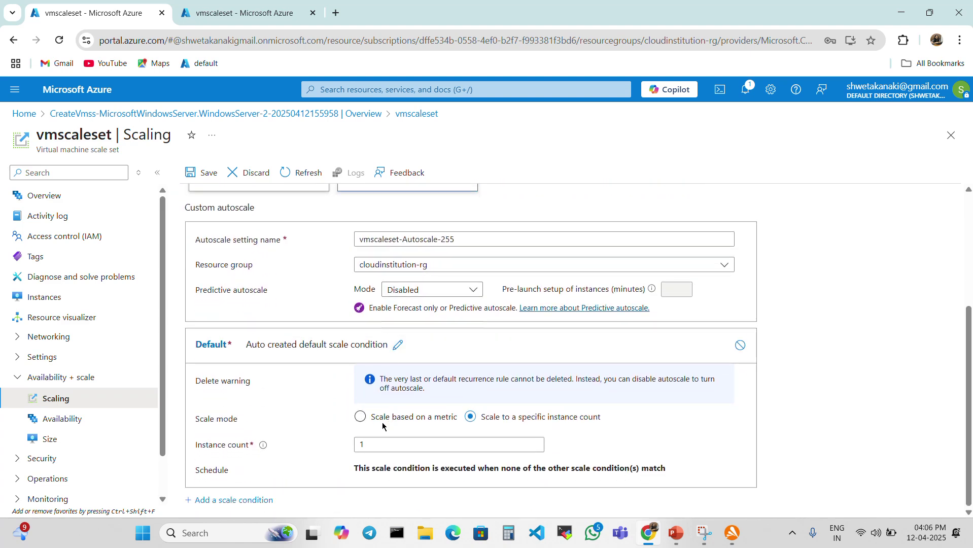
Set the default scale condition to scale based on a metric, with a maximum of 10 instances.
click(361, 419)
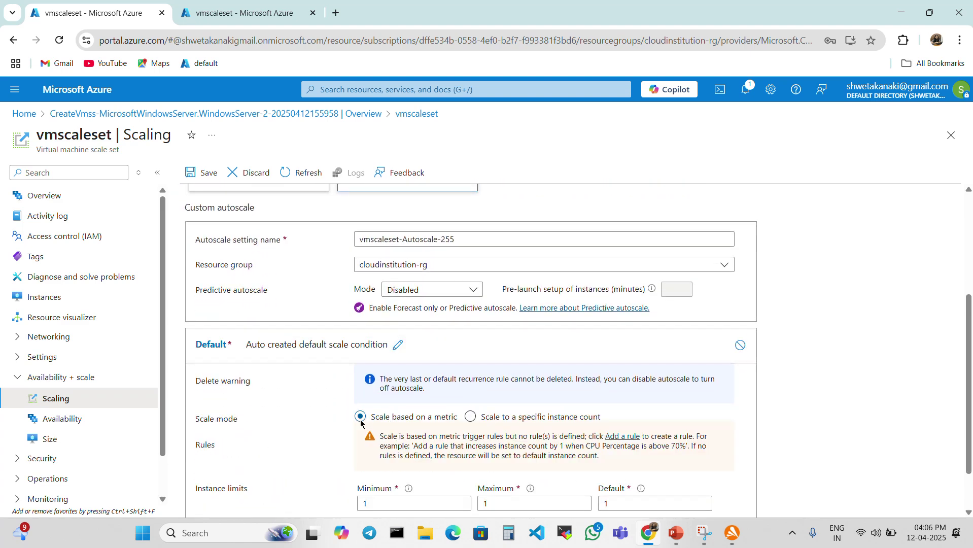
scroll(361, 425, down, 1)
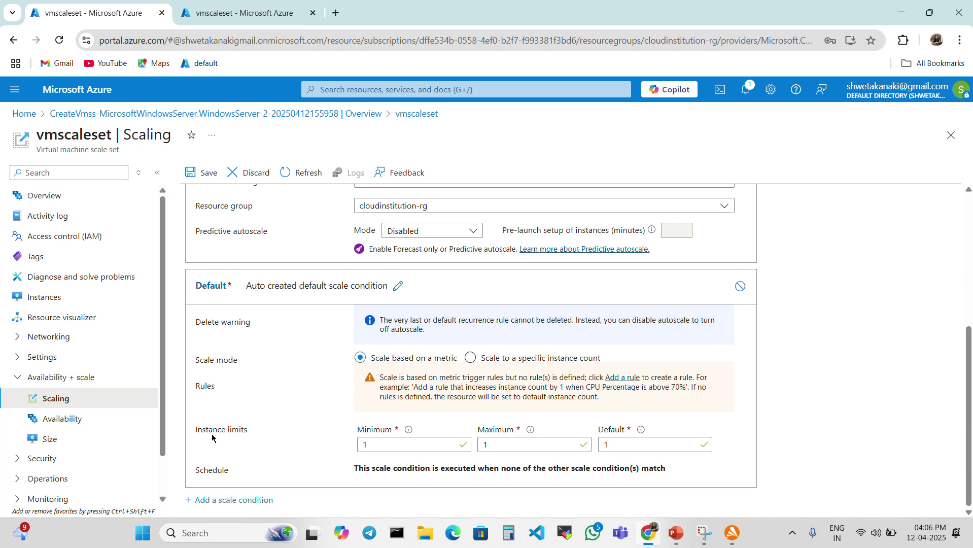
click(496, 439)
text(0)
Add a scale-out rule that increases the instance count by 1 when average Percentage CPU is greater than 5.
click(623, 379)
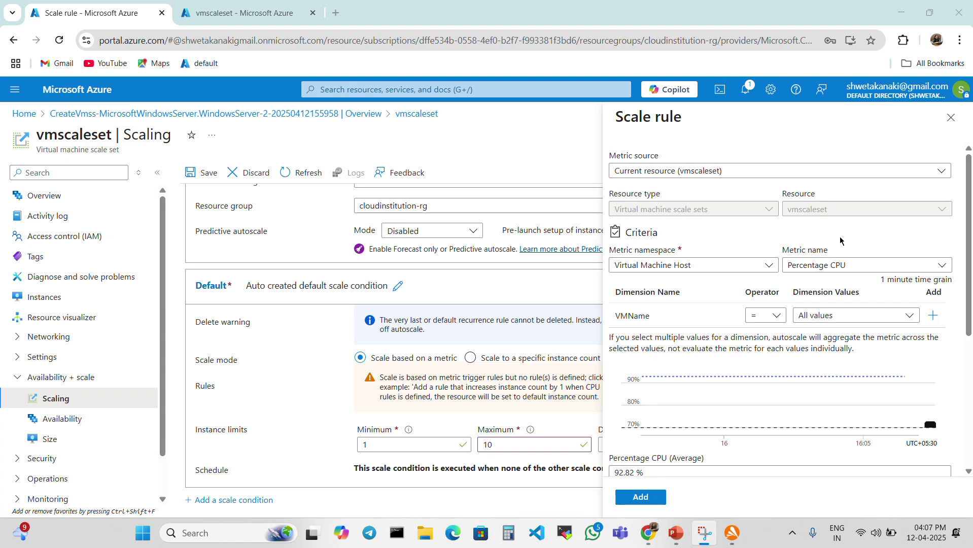
scroll(678, 330, down, 4)
scroll(677, 330, down, 1)
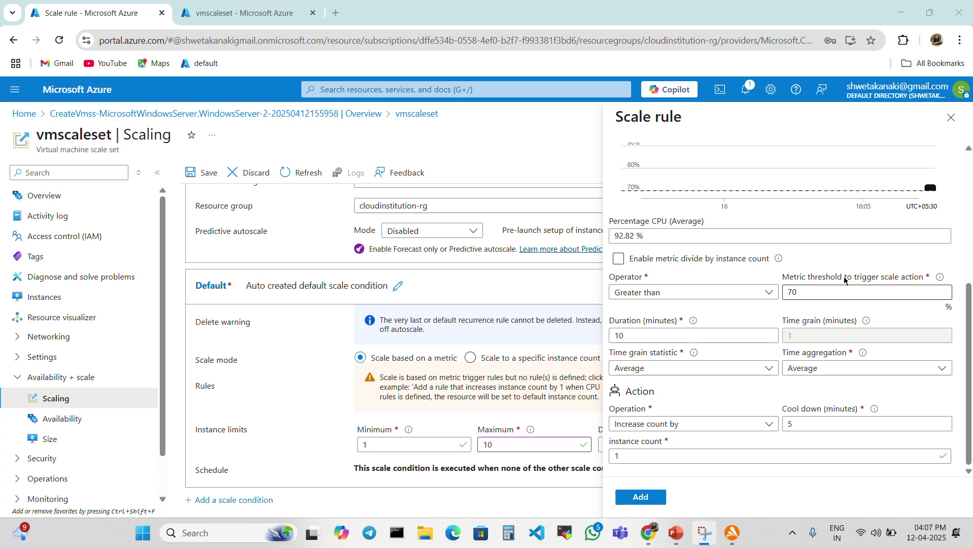
click(806, 293)
key(BackSpace)
key(BackSpace)
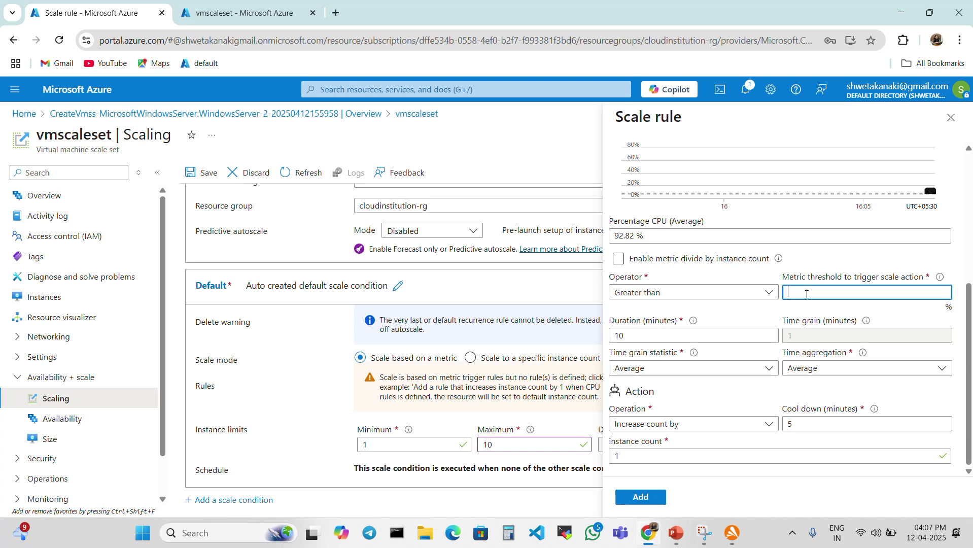
text(5)
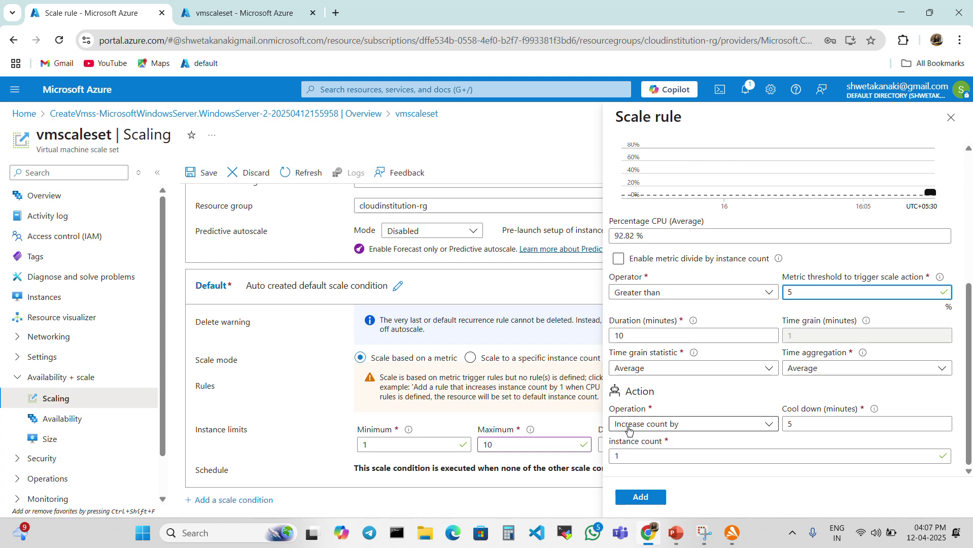
click(641, 496)
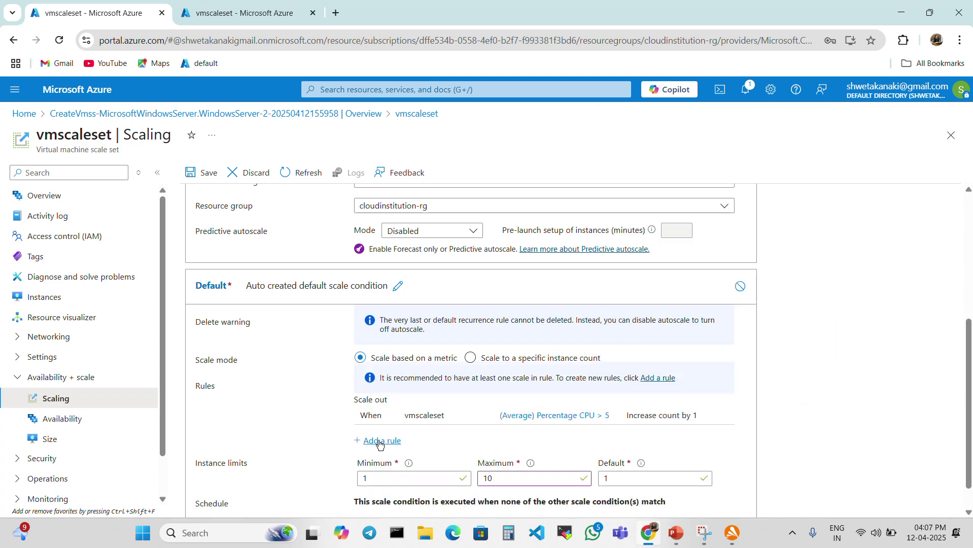
Add a scale-in rule that decreases the count by 1 when average Percentage CPU is less than 4, and save the autoscale configuration.
click(379, 441)
scroll(750, 358, down, 5)
click(803, 293)
key(BackSpace)
key(BackSpace)
text(4)
click(720, 293)
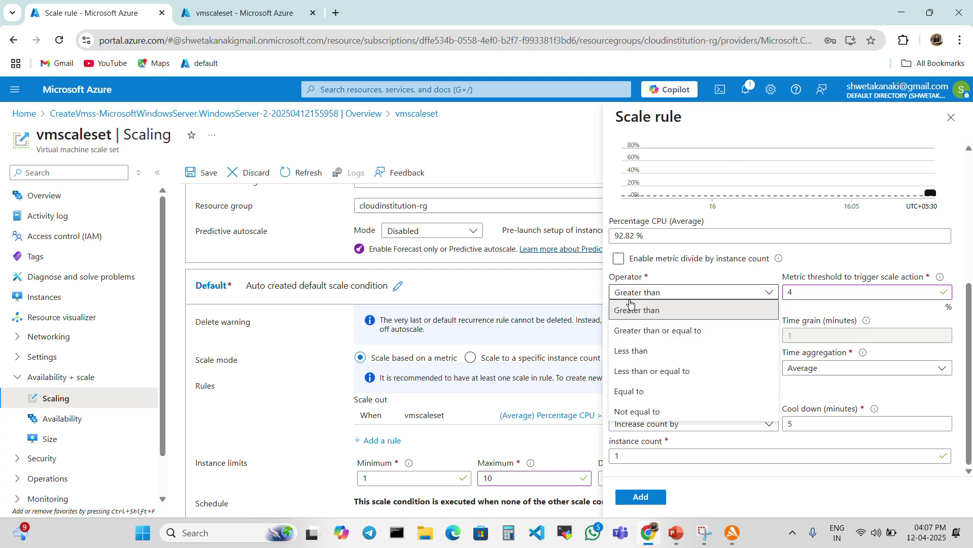
click(637, 352)
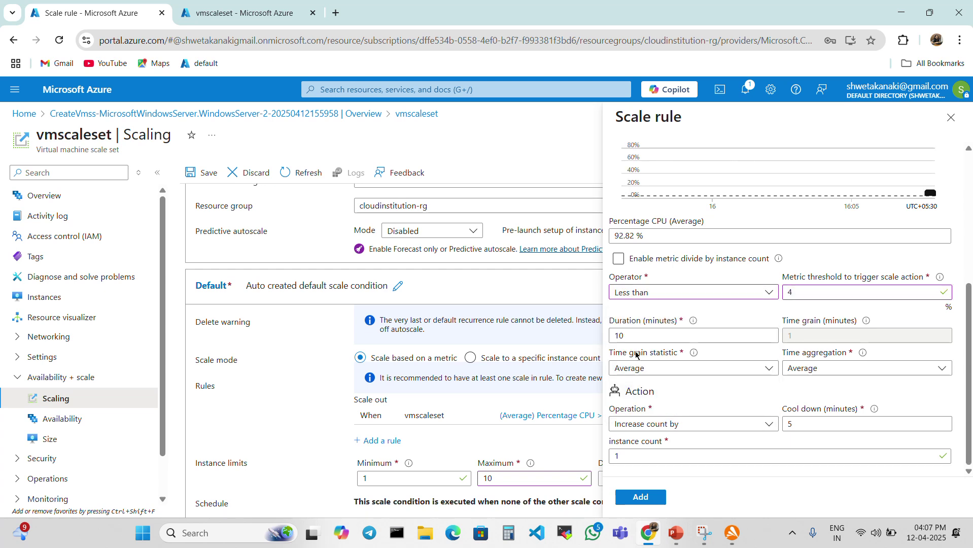
click(645, 427)
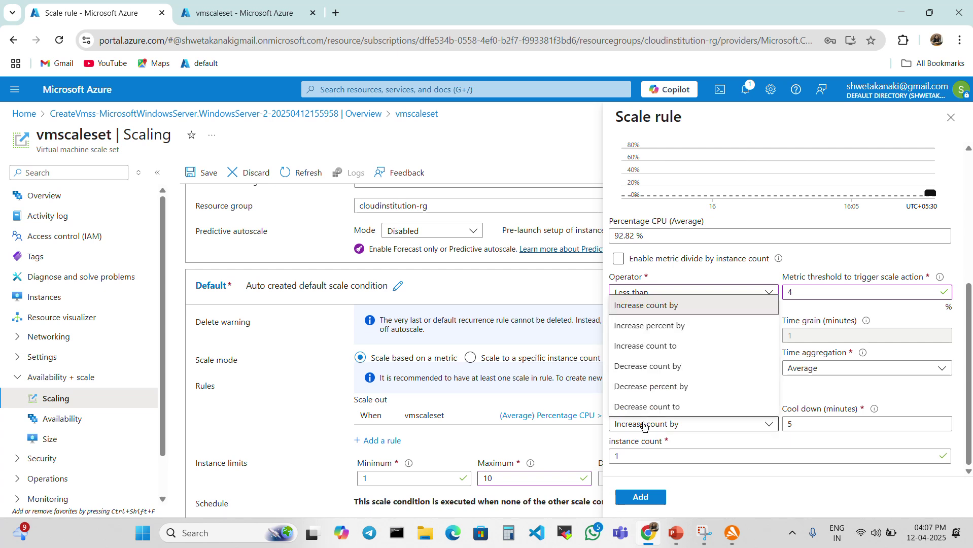
click(651, 366)
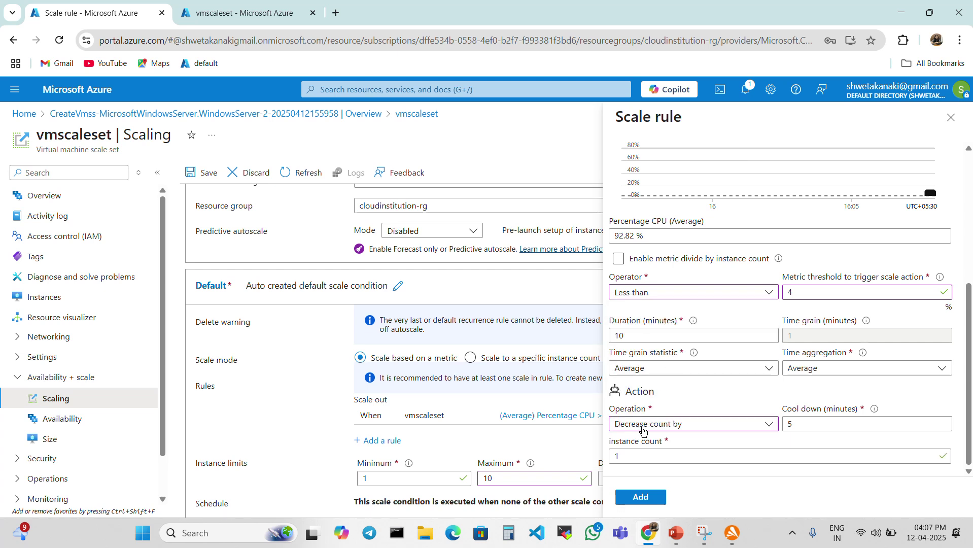
click(639, 496)
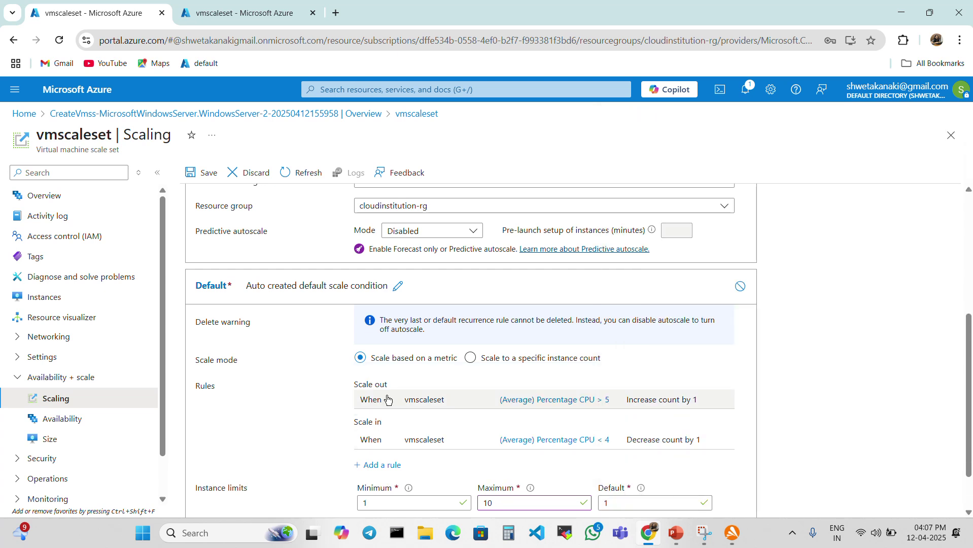
scroll(448, 441, down, 2)
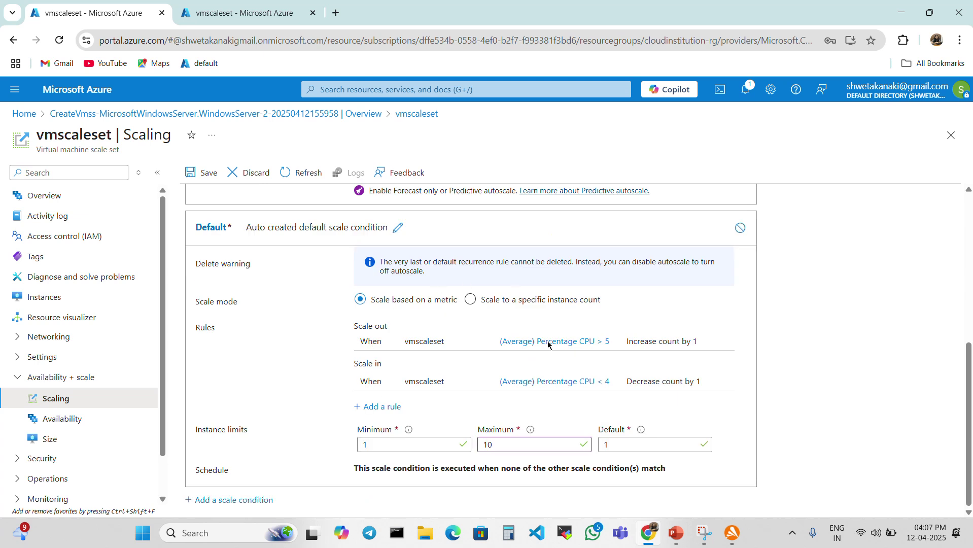
click(195, 174)
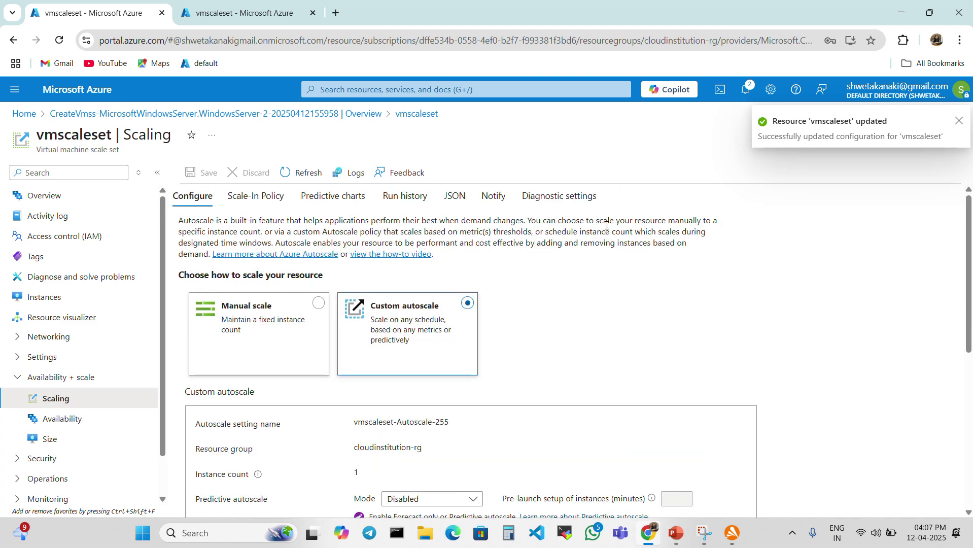
In the second Azure portal session, go to Virtual machines from the home page and start creating a new virtual machine.
click(243, 13)
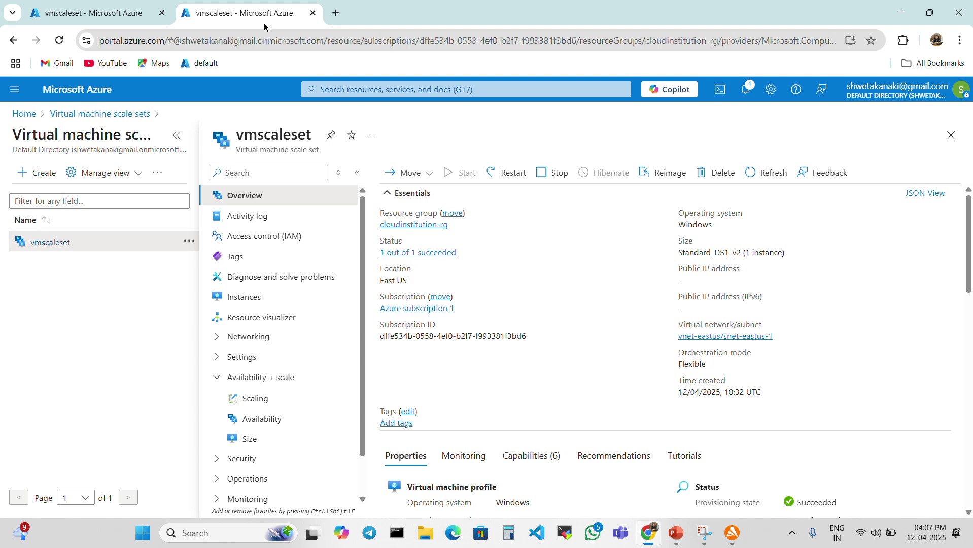
click(24, 114)
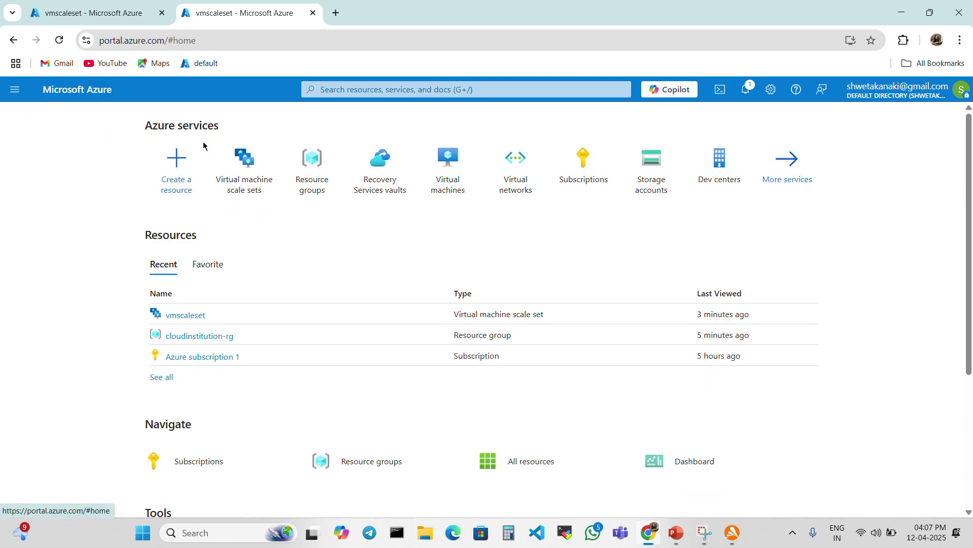
click(446, 183)
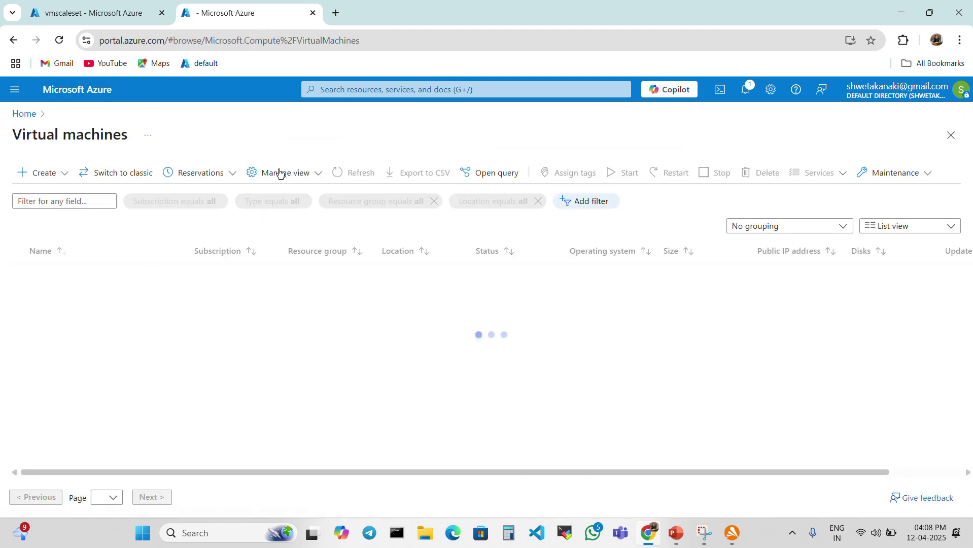
click(45, 173)
click(47, 207)
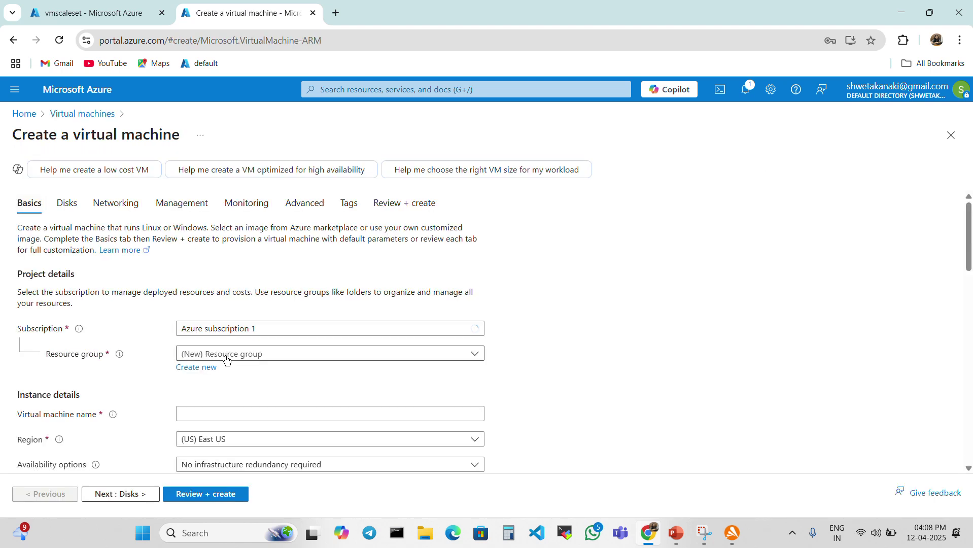
Assign the new virtual machine to the cloudinstitution-rg resource group and name it vm1.
click(201, 354)
click(222, 401)
scroll(225, 393, down, 2)
click(222, 285)
click(253, 406)
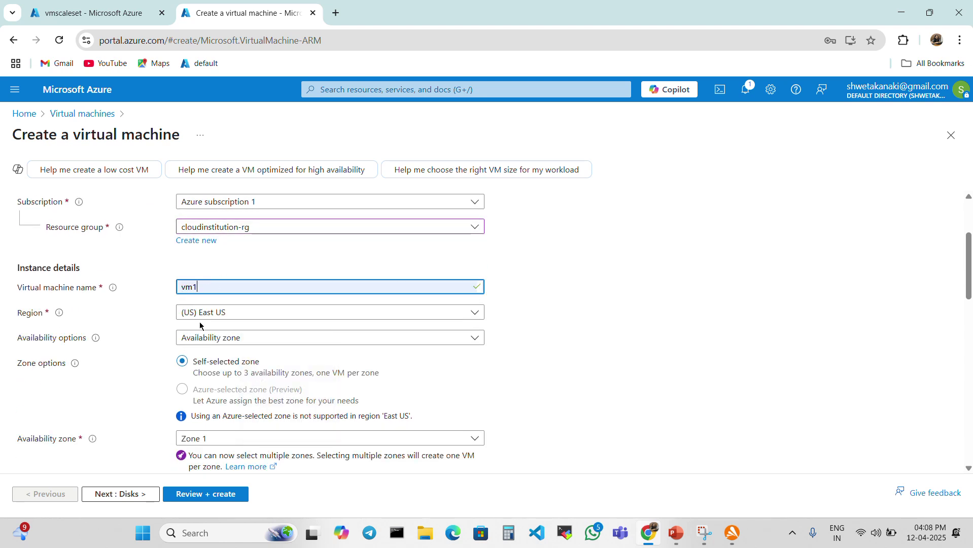
Set the availability option to Virtual machine scale set and choose vmscaleset as the scale set.
click(216, 341)
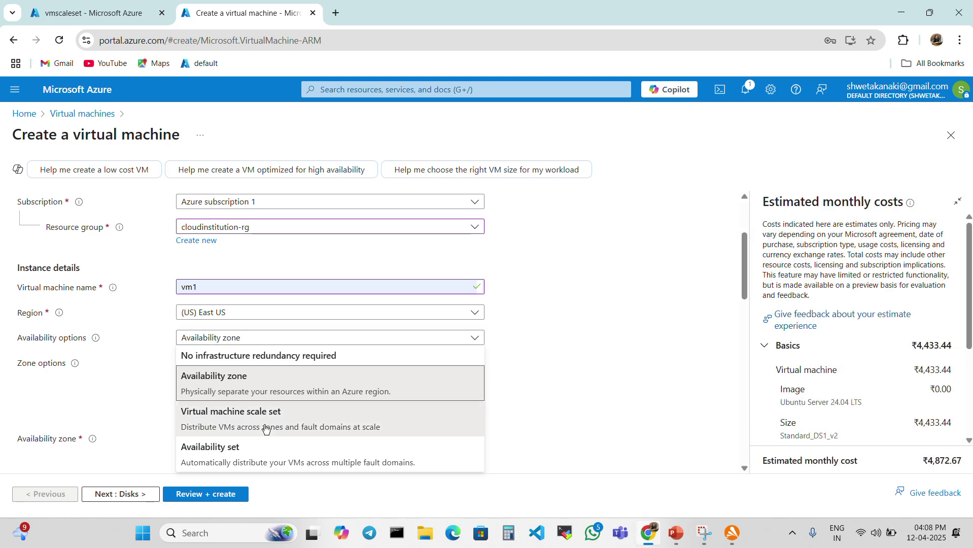
click(264, 428)
click(203, 364)
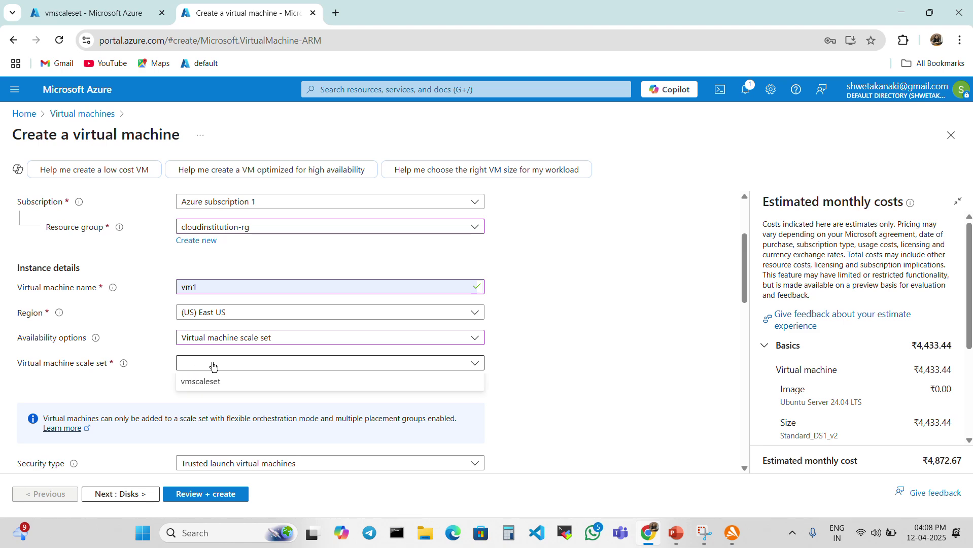
click(216, 384)
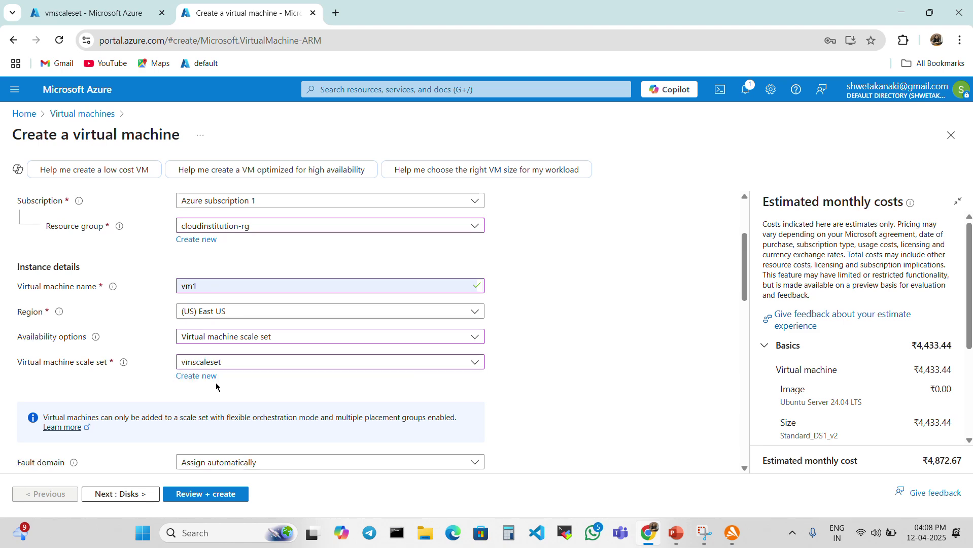
Choose Windows Server 2022 Datacenter: Azure Edition Hotpatch - x64 Gen2 as the virtual machine's image.
scroll(216, 386, down, 2)
scroll(217, 386, down, 2)
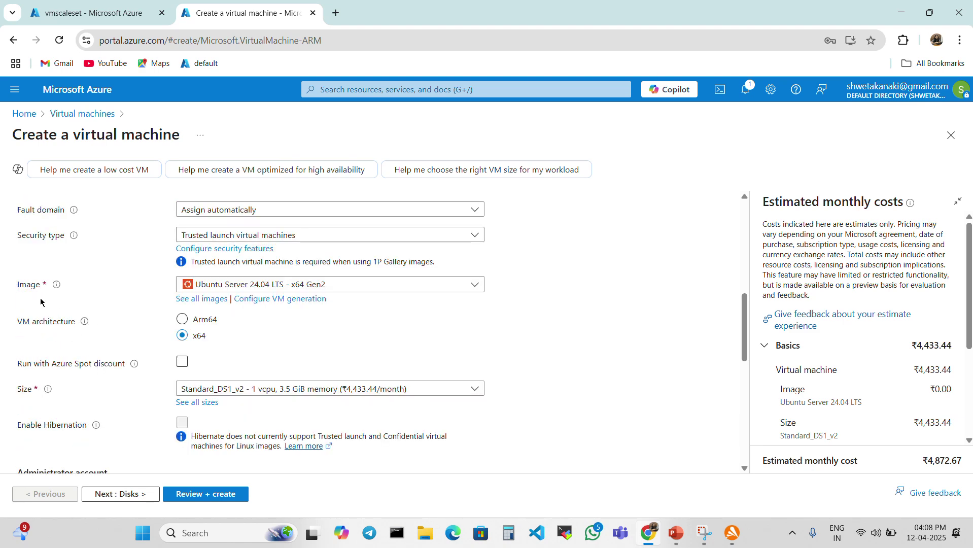
click(226, 285)
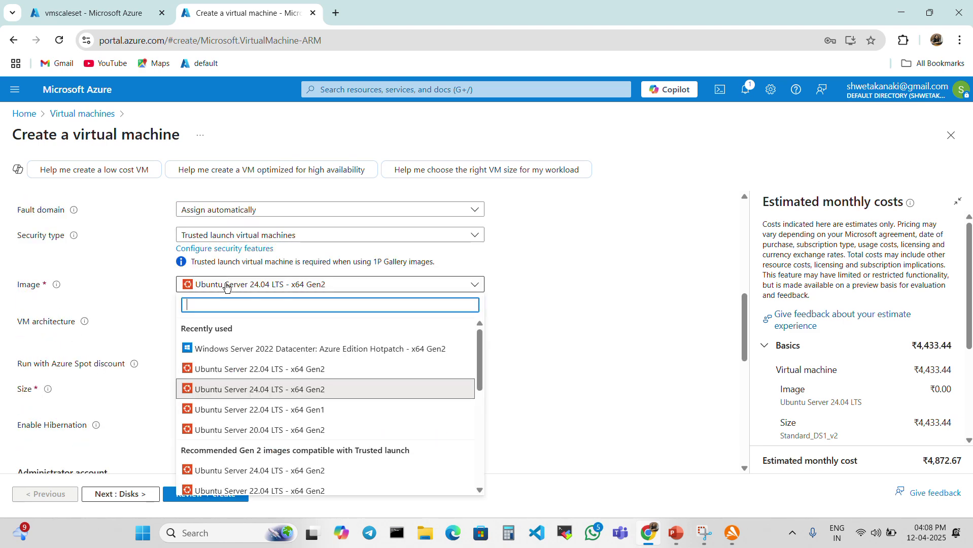
click(235, 347)
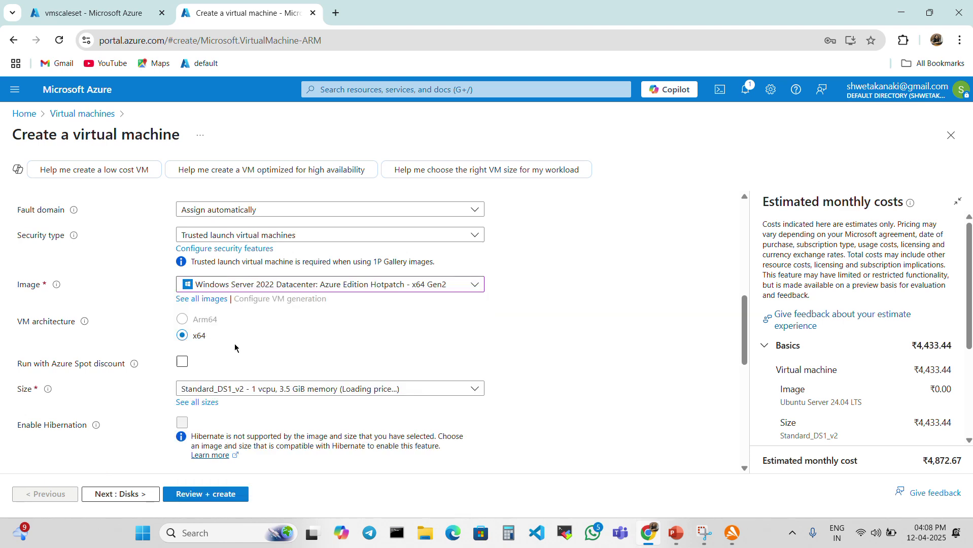
Fill in the administrator account's username and confirm the account password.
scroll(234, 345, down, 2)
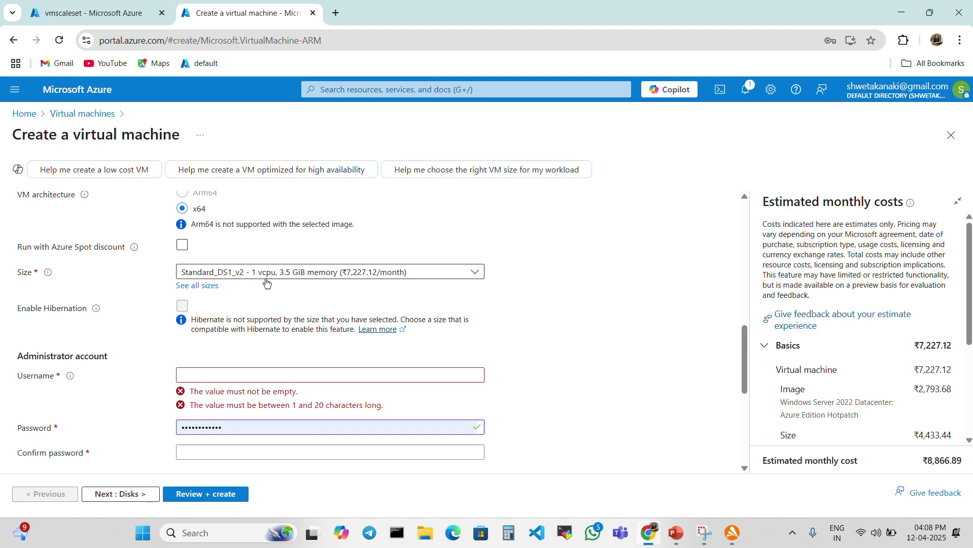
scroll(202, 284, down, 2)
click(215, 249)
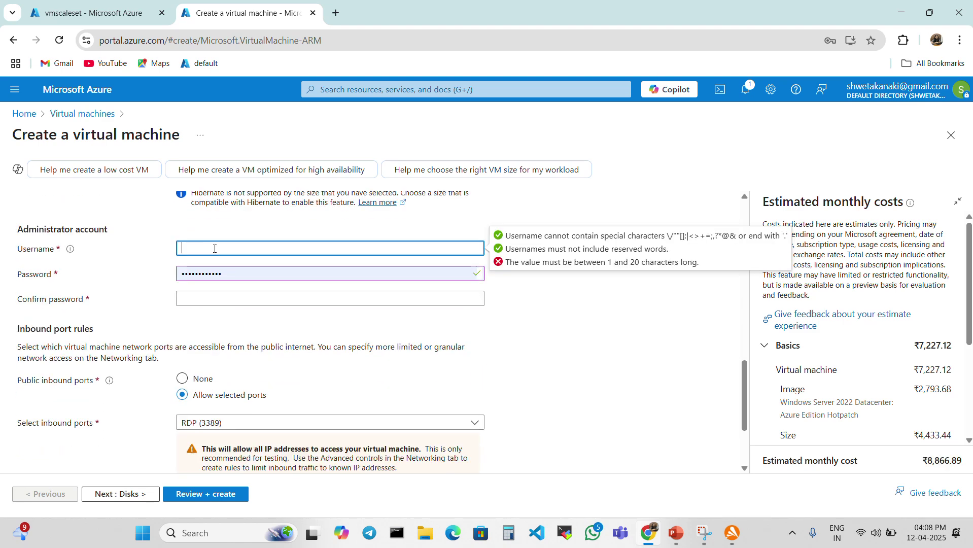
click(203, 296)
click(203, 297)
click(279, 325)
Add HTTP (80) to the allowed public inbound ports alongside RDP (3389).
scroll(206, 303, down, 3)
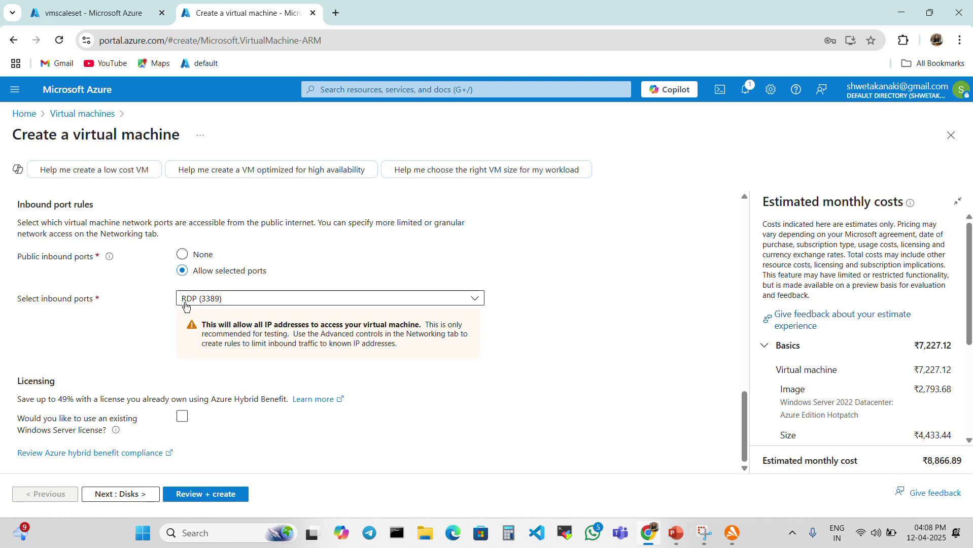
click(185, 304)
click(188, 317)
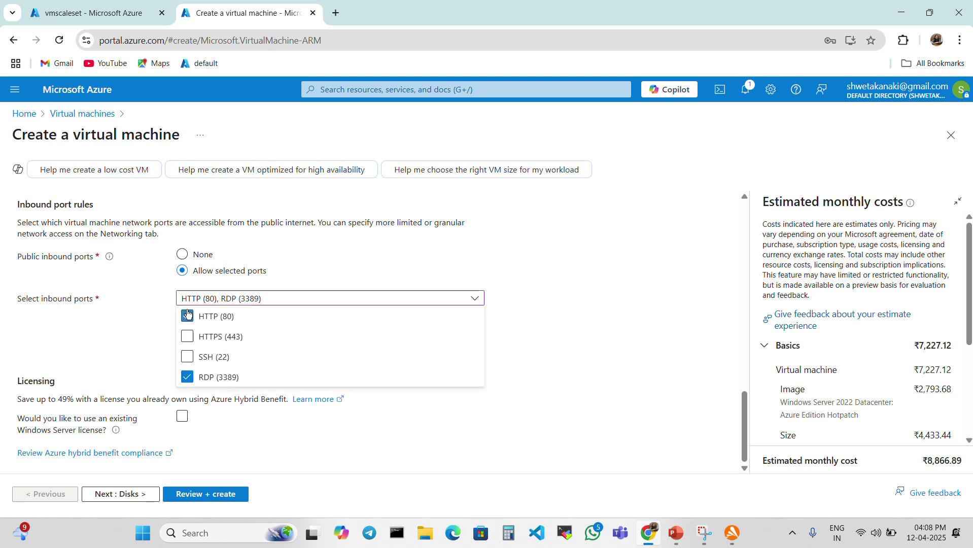
click(150, 355)
Apply an existing Windows Server license with the eligibility confirmation, and validate and create the virtual machine.
click(182, 416)
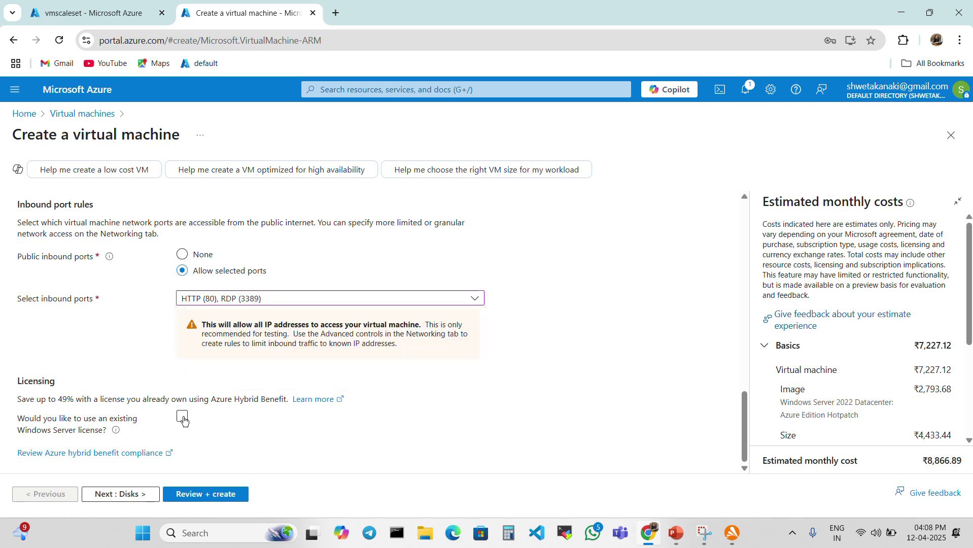
click(23, 456)
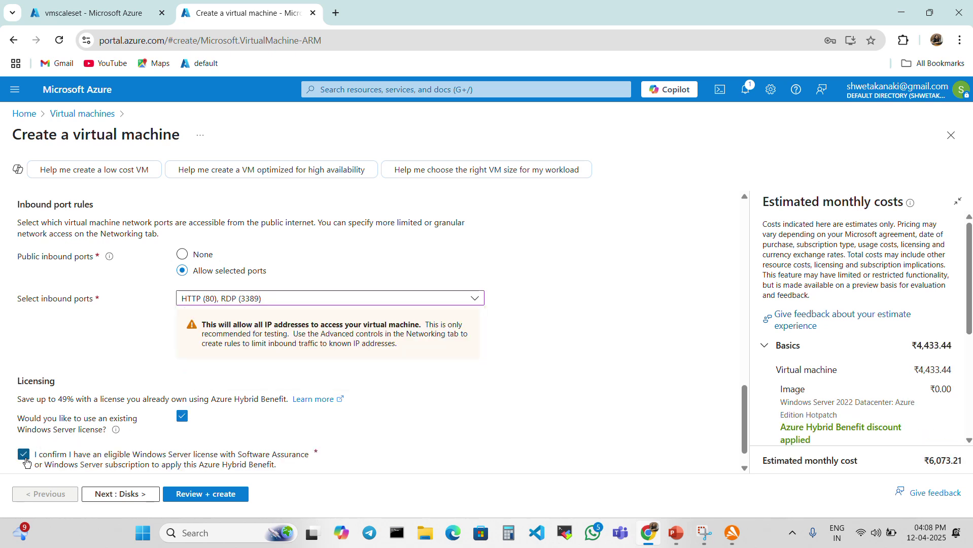
click(219, 500)
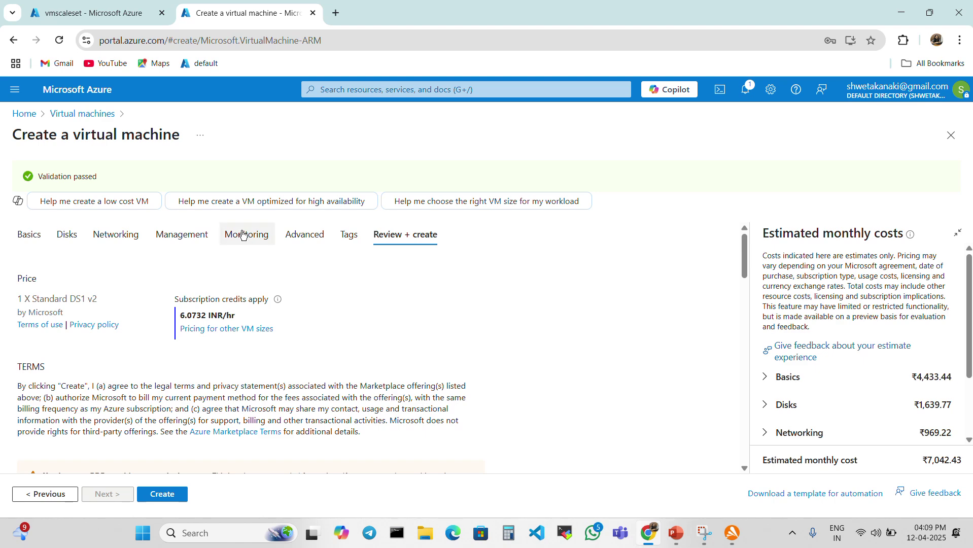
click(173, 497)
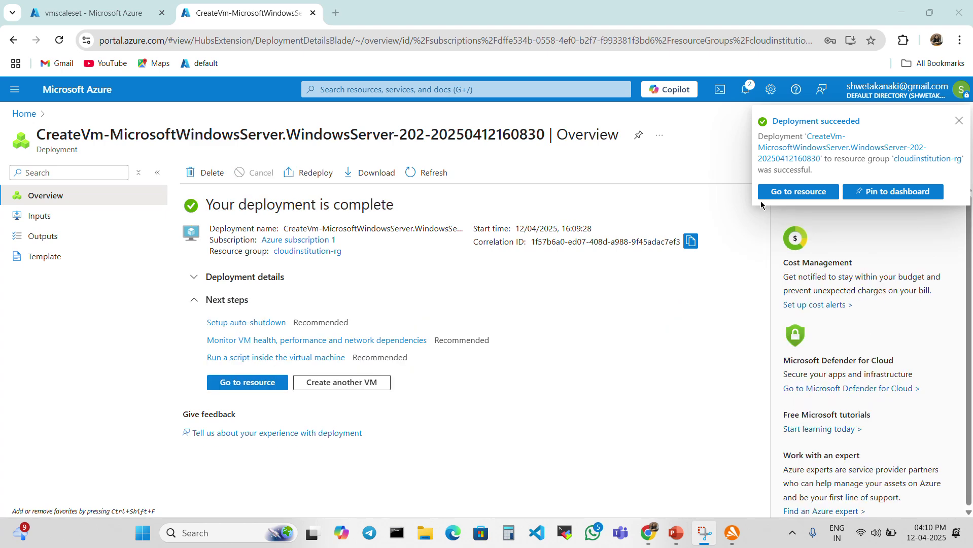
Go to the deployed vm1 resource and open its connection options.
click(229, 382)
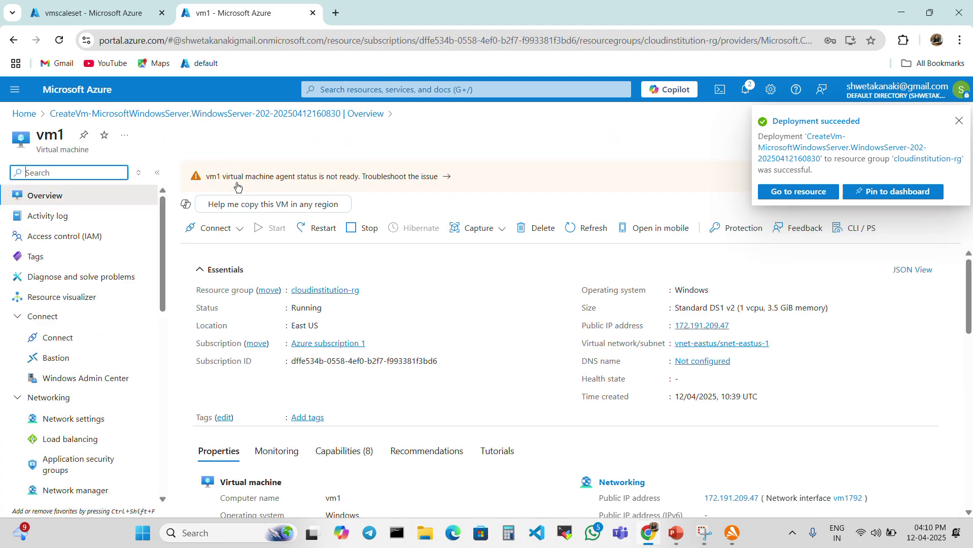
click(217, 227)
click(222, 254)
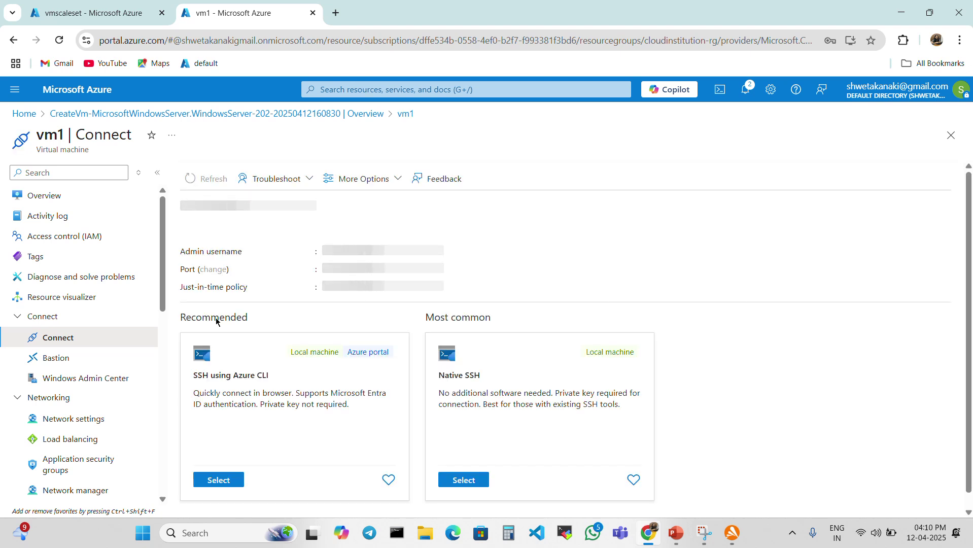
Download vm1's RDP file, open vm1 (3) from the Downloads folder, and proceed with the remote desktop connection.
click(295, 480)
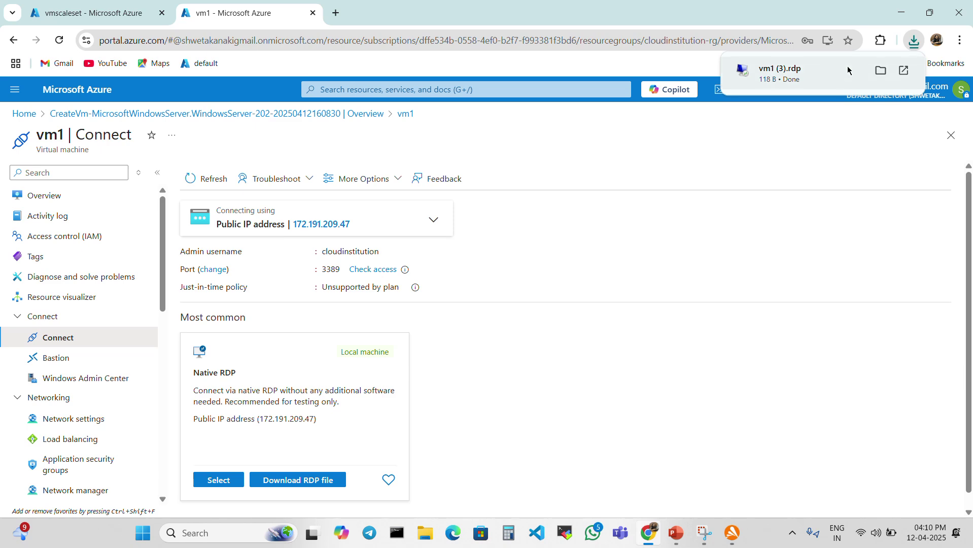
click(883, 68)
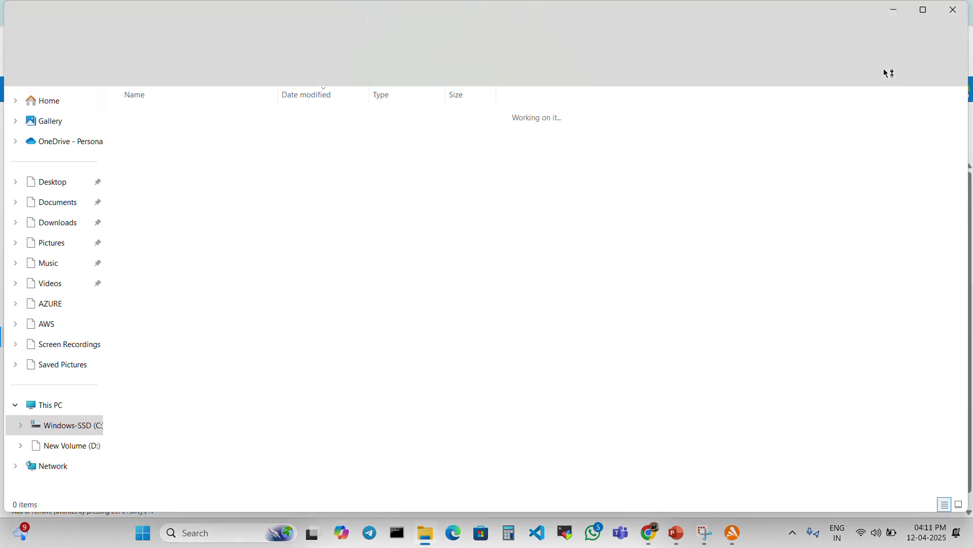
double_click(146, 133)
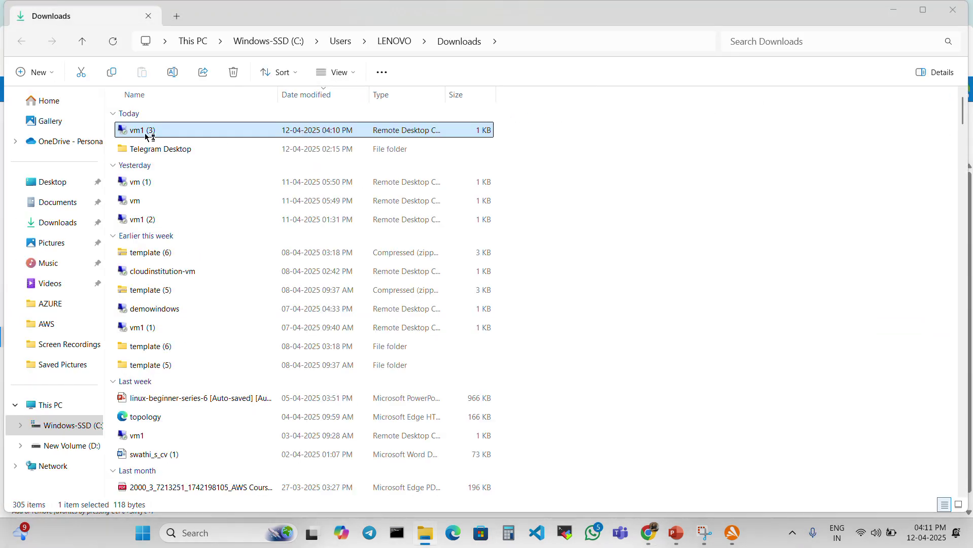
click(593, 332)
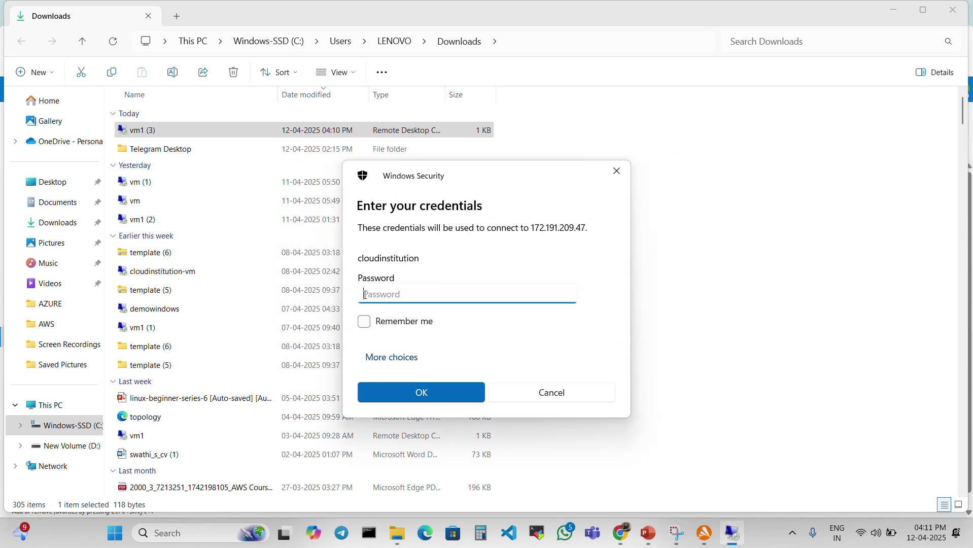
Enter the administrator account password and accept the untrusted certificate to connect to vm1.
text(••••••••••••)
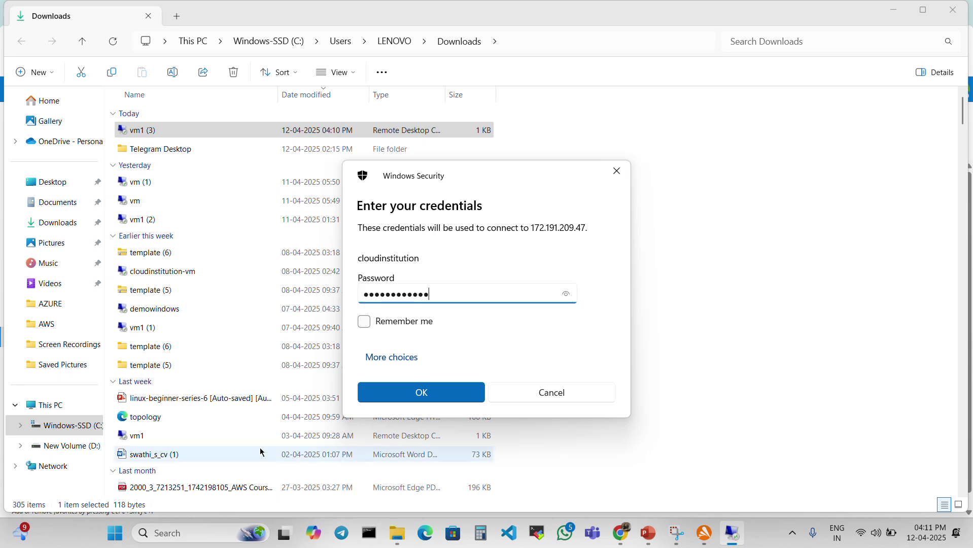
click(422, 393)
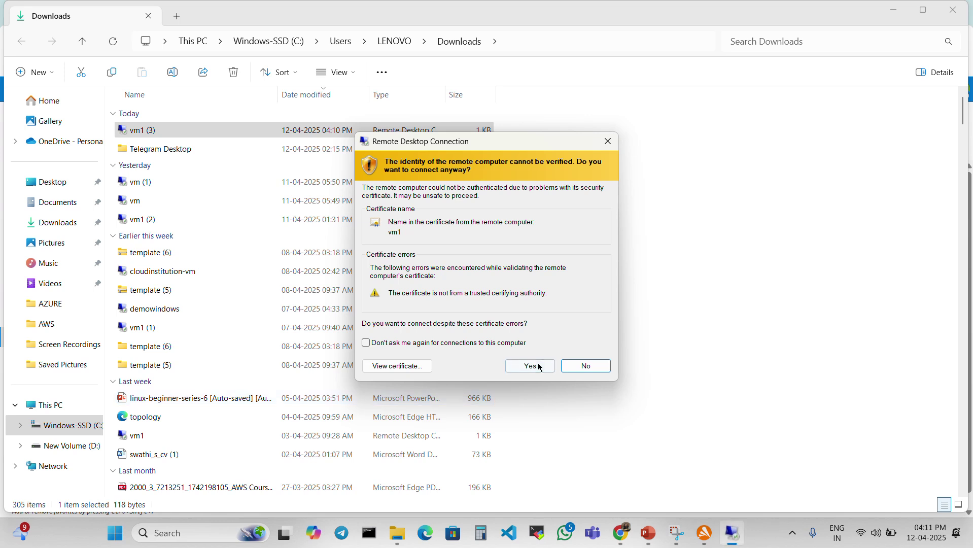
click(530, 366)
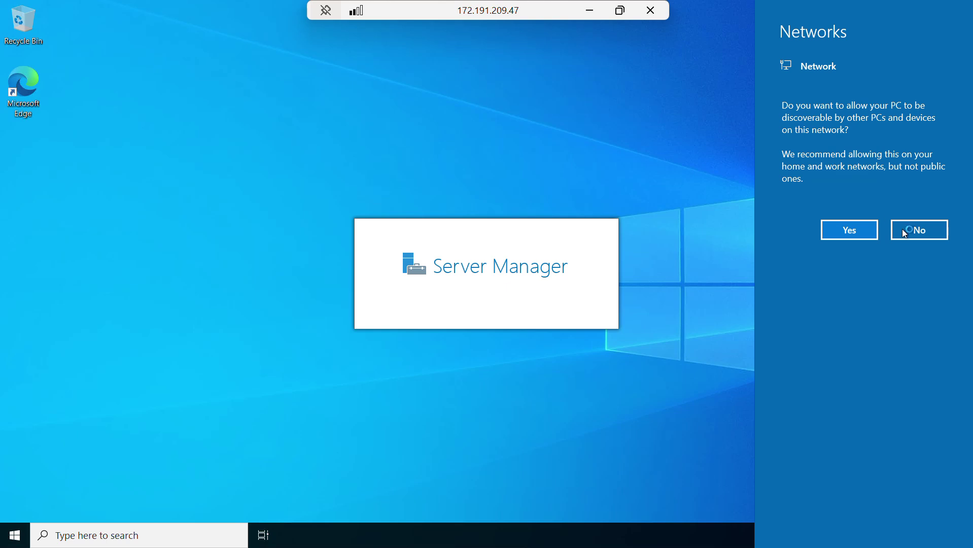
Allow network discovery on the remote desktop and dismiss Server Manager's Windows Admin Center notice.
click(846, 230)
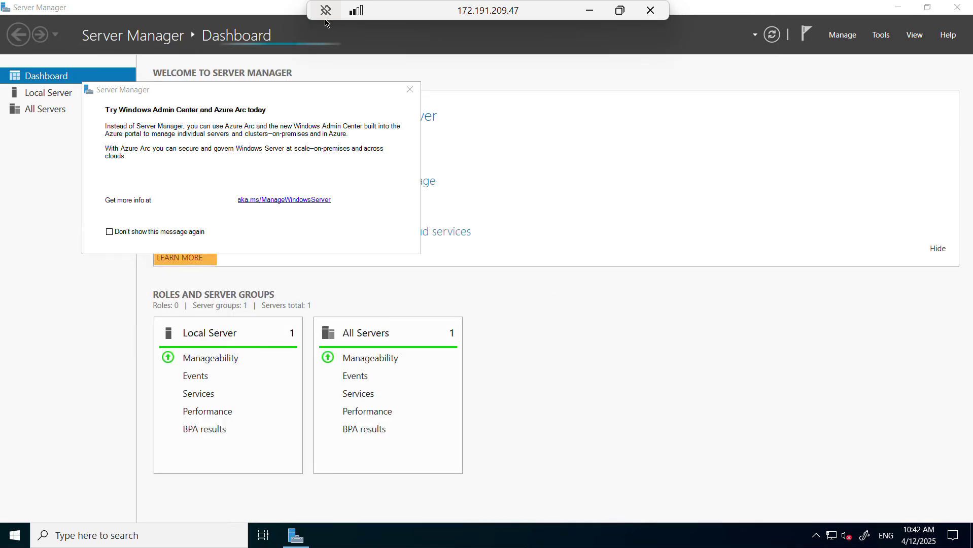
click(406, 88)
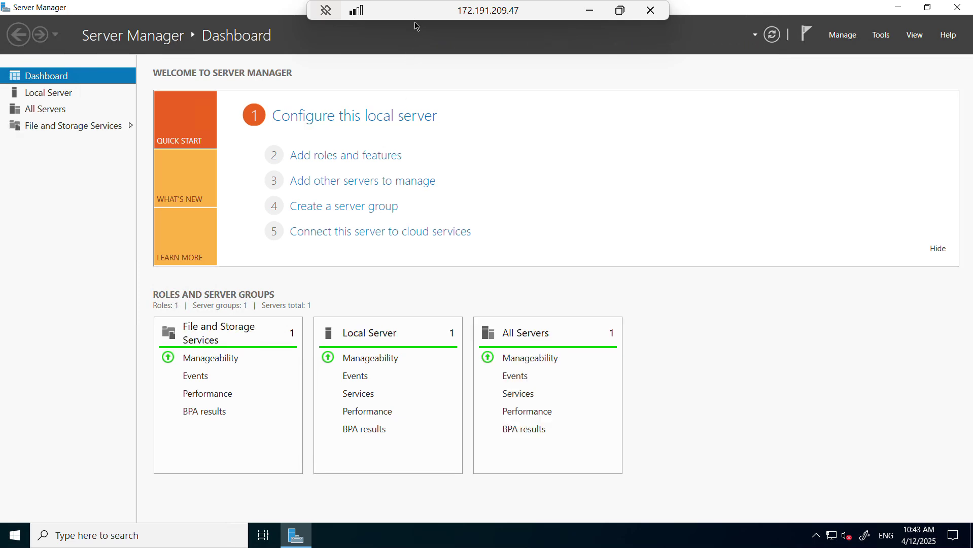
Start a role-based installation on vm1 and select the Web Server (IIS) role with its management tools.
click(366, 159)
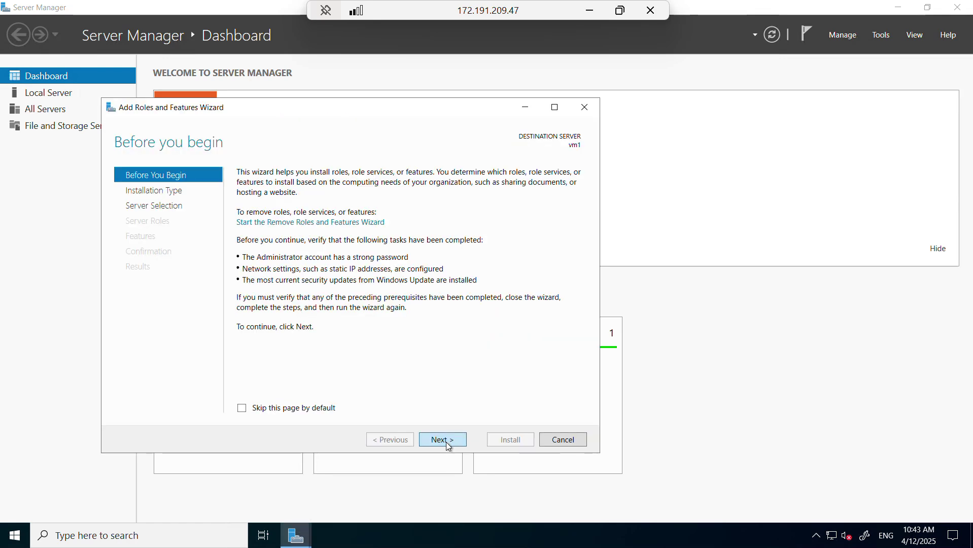
click(447, 442)
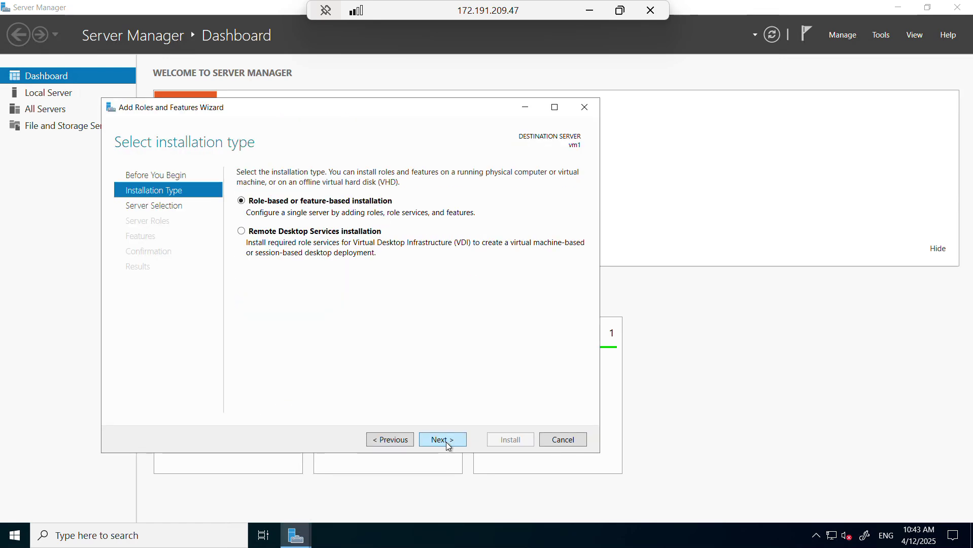
click(448, 442)
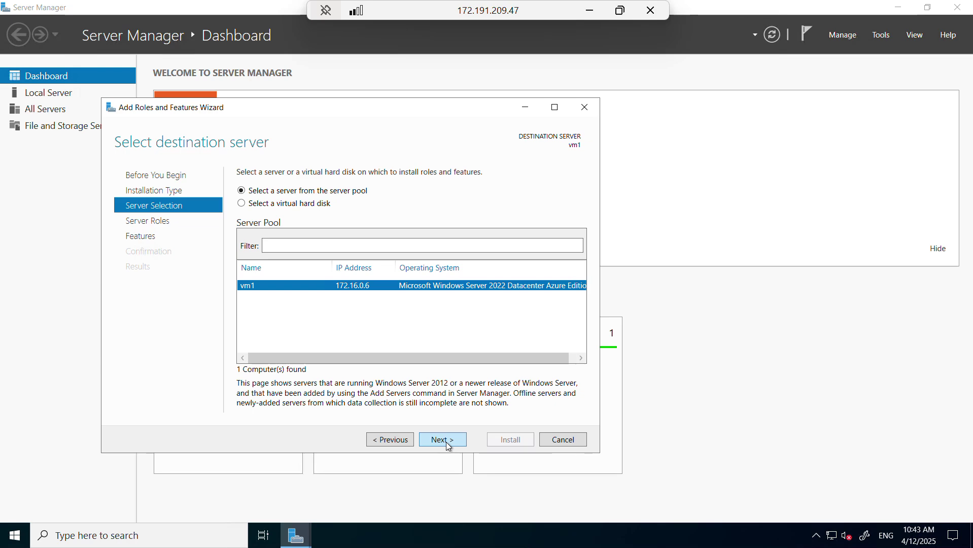
click(446, 442)
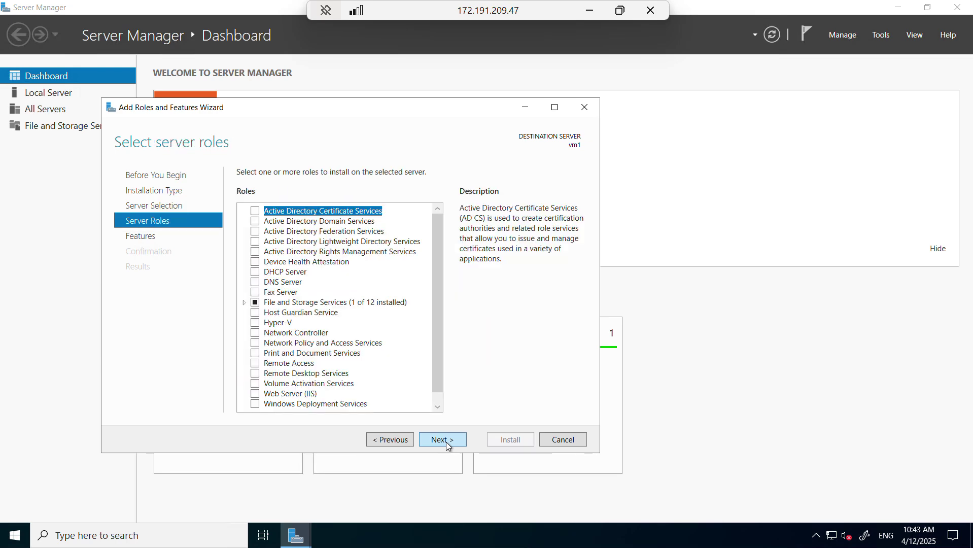
click(255, 394)
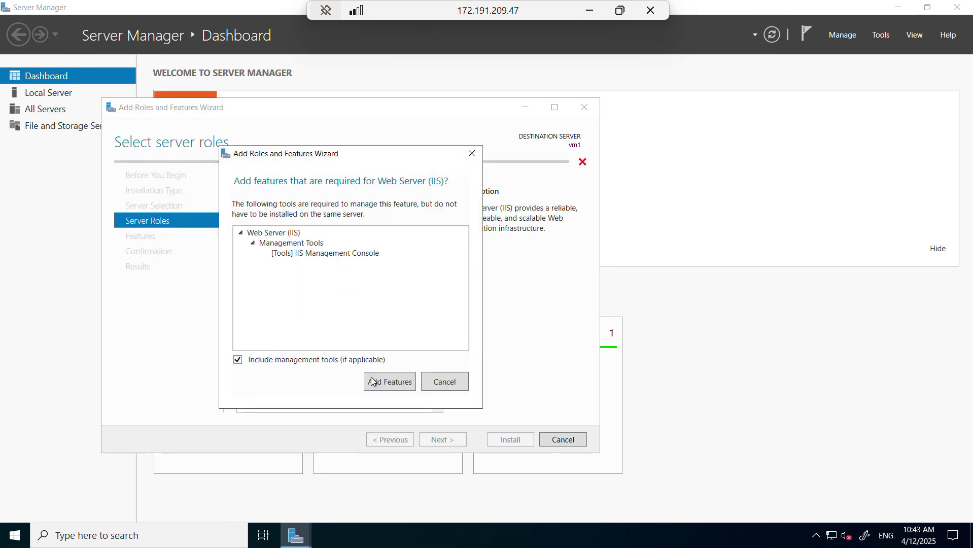
click(380, 380)
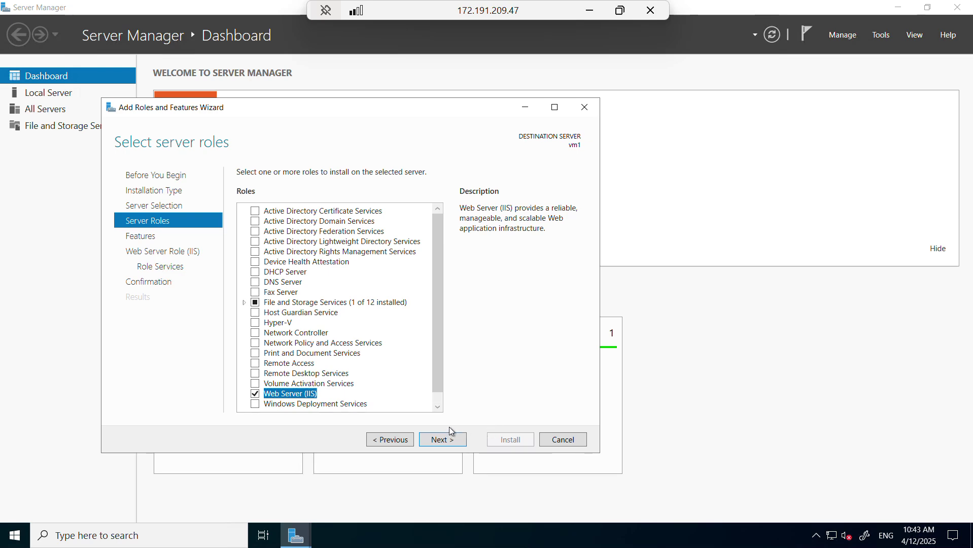
Keep the default features and IIS role services, and install the Web Server role on vm1.
click(444, 440)
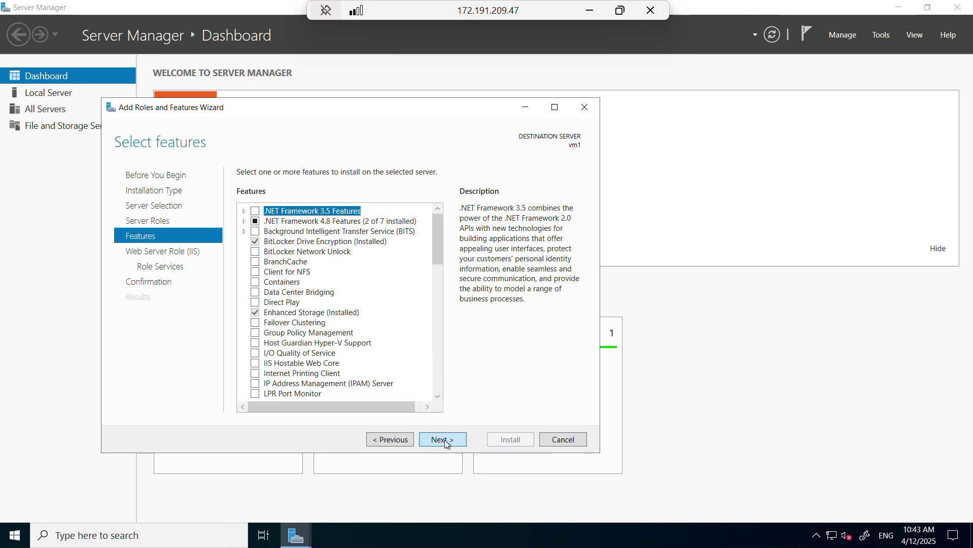
click(447, 443)
click(450, 443)
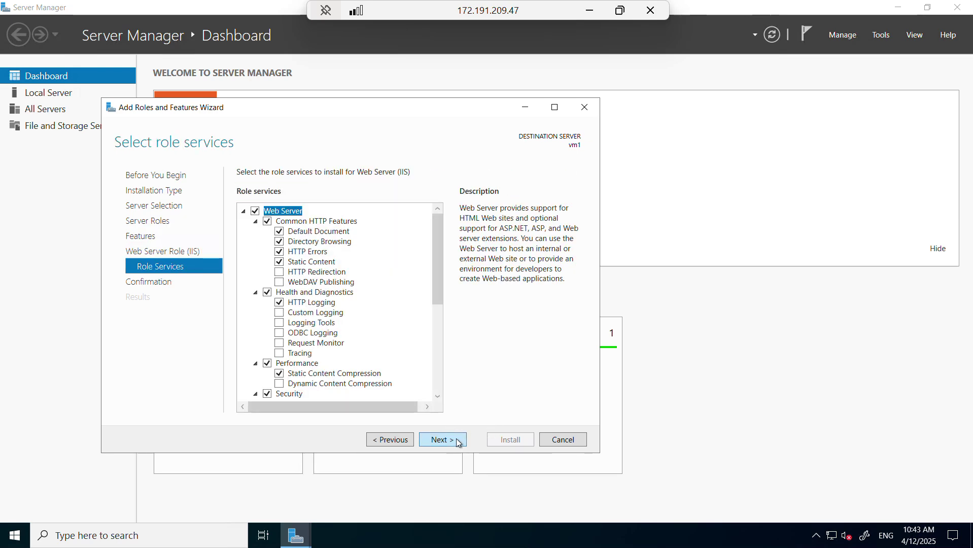
click(453, 445)
click(508, 440)
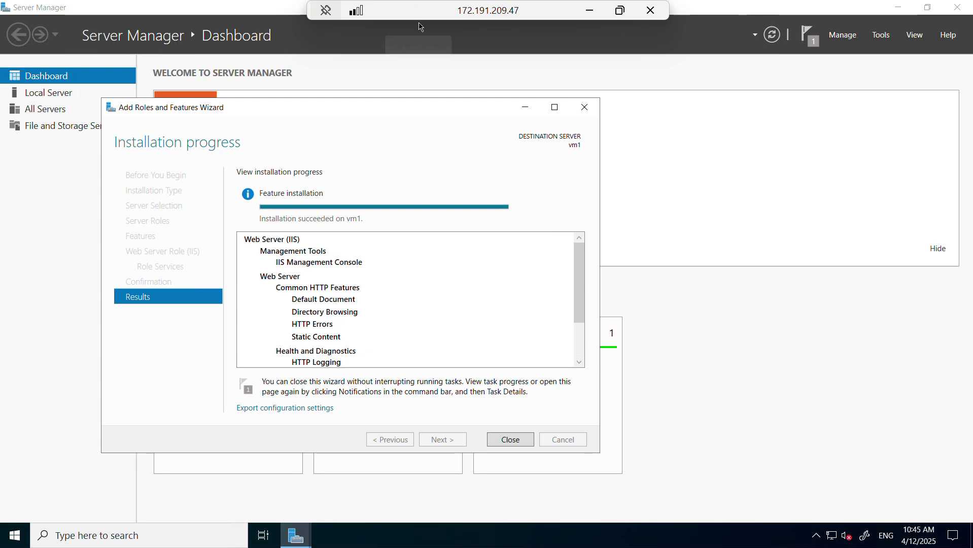
Minimize the remote session and Downloads window, and copy vm1's public IP address from its Azure connection page.
click(598, 10)
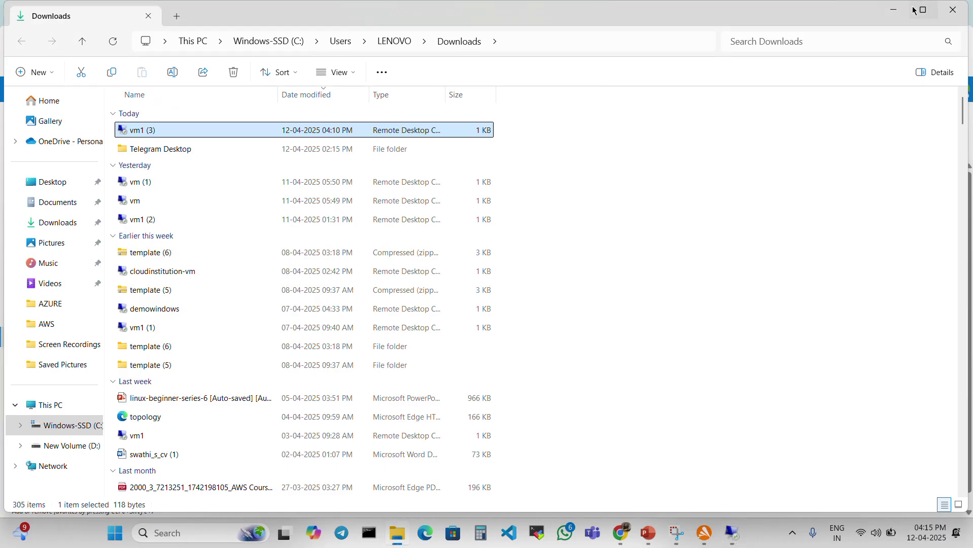
click(888, 19)
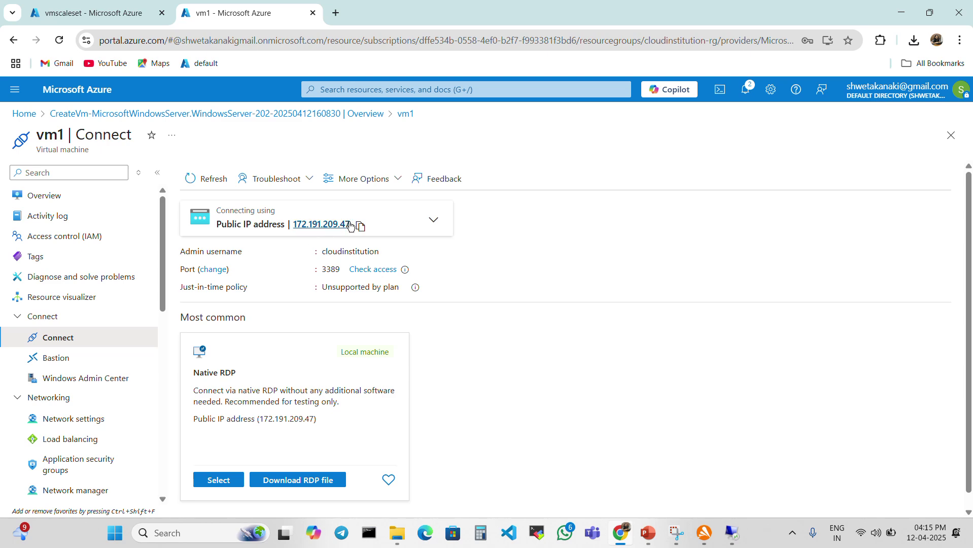
click(360, 225)
Browse to the copied public IP address in a new Incognito window, continuing to the site without HTTPS.
click(960, 39)
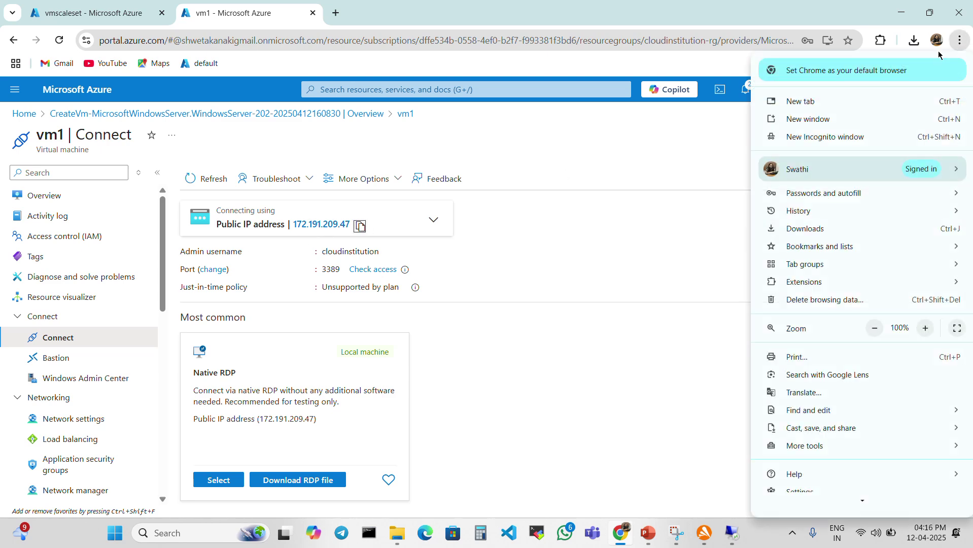
click(847, 142)
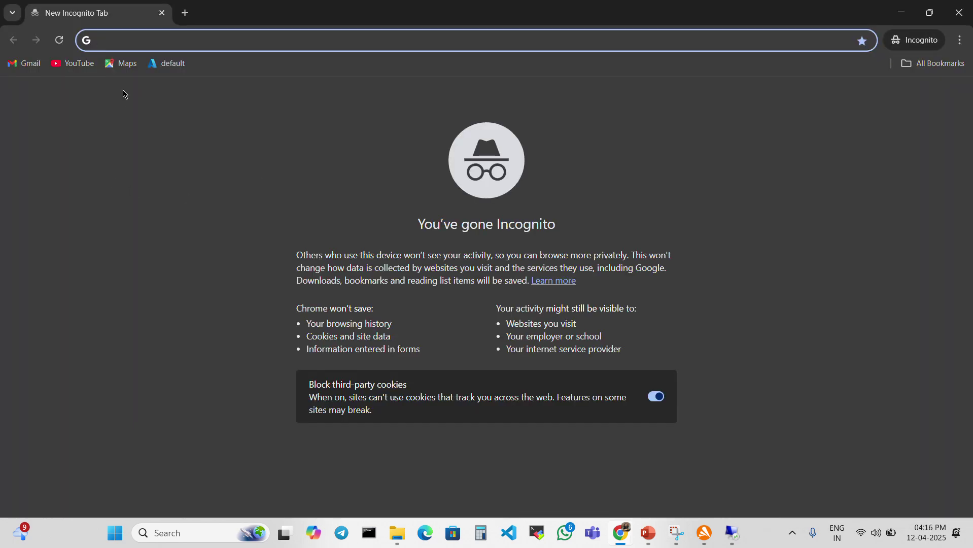
key(ctrl+v)
key(Return)
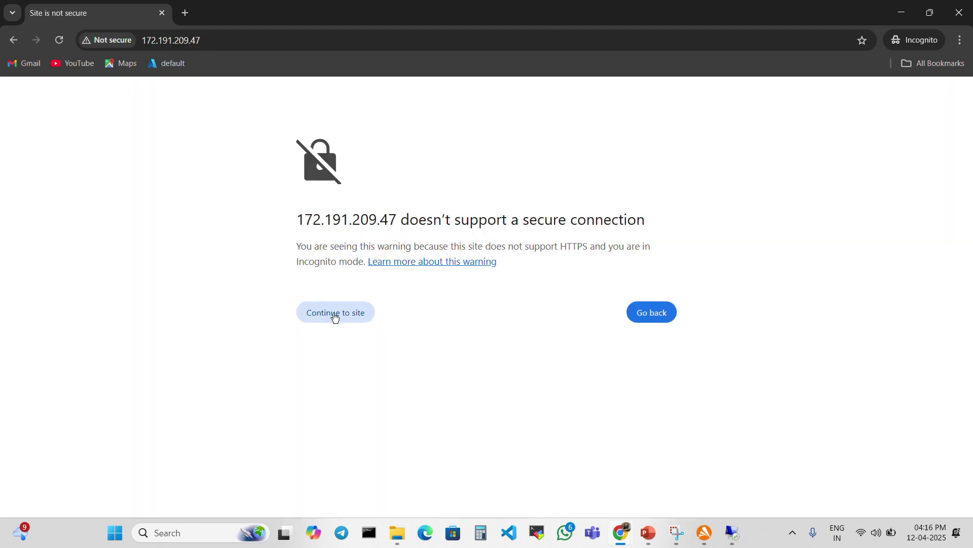
click(335, 315)
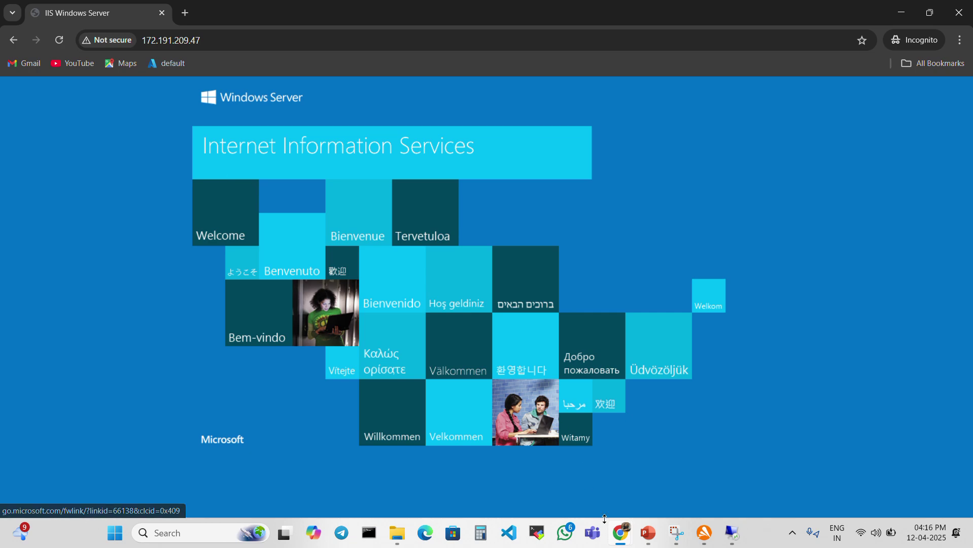
Return to the vmscaleset resource in the Azure portal and examine the status of its instances.
mouse_move(620, 532)
click(592, 486)
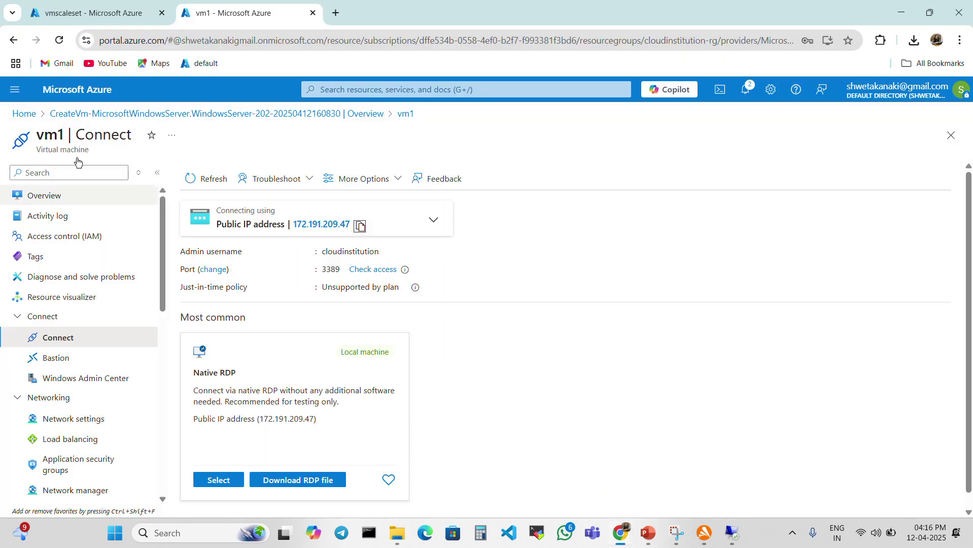
click(78, 13)
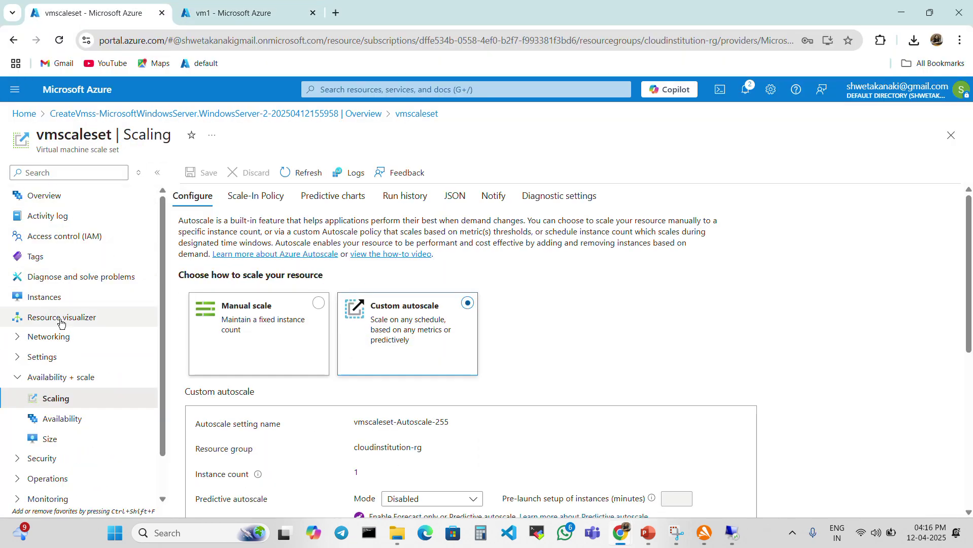
click(54, 302)
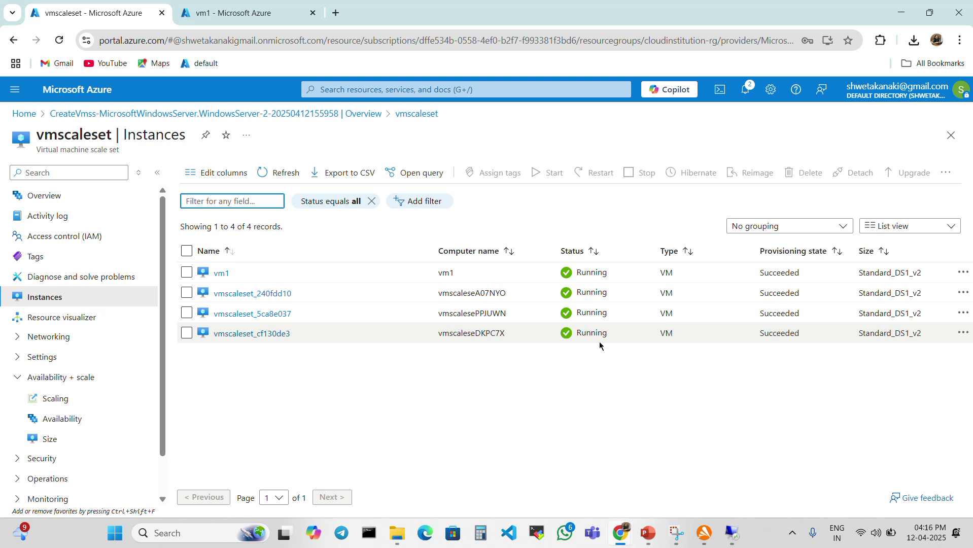
Switch to the AZURE_TUTORIAL_24 presentation in PowerPoint and advance to its last slide.
click(647, 484)
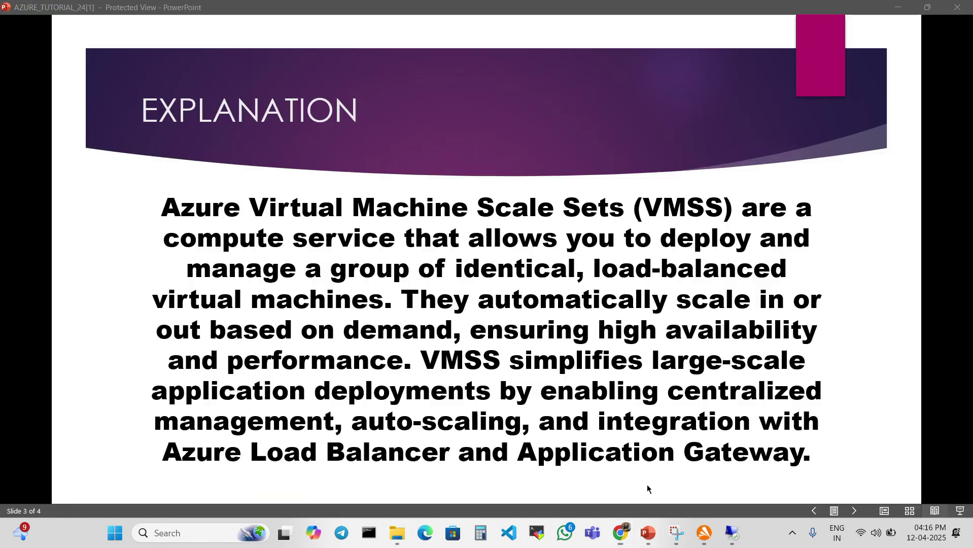
click(647, 484)
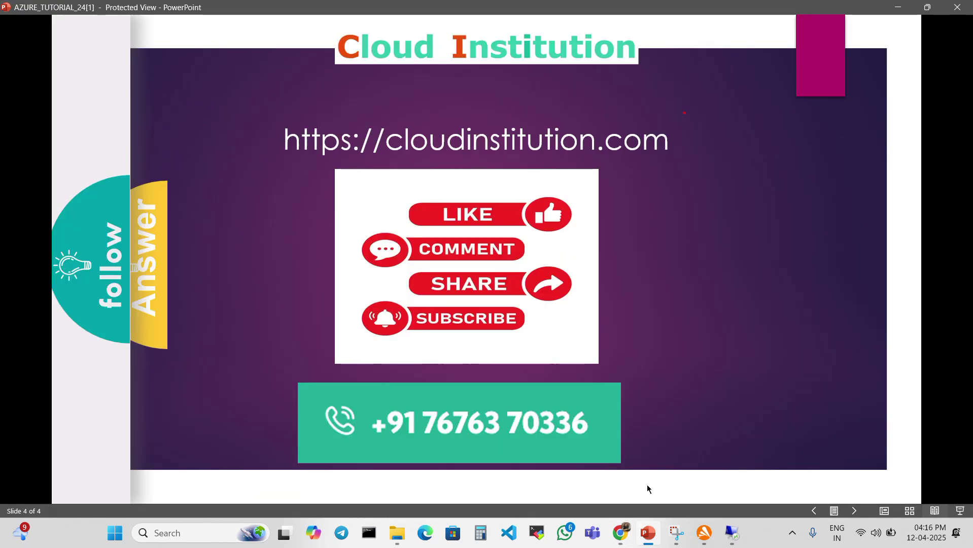